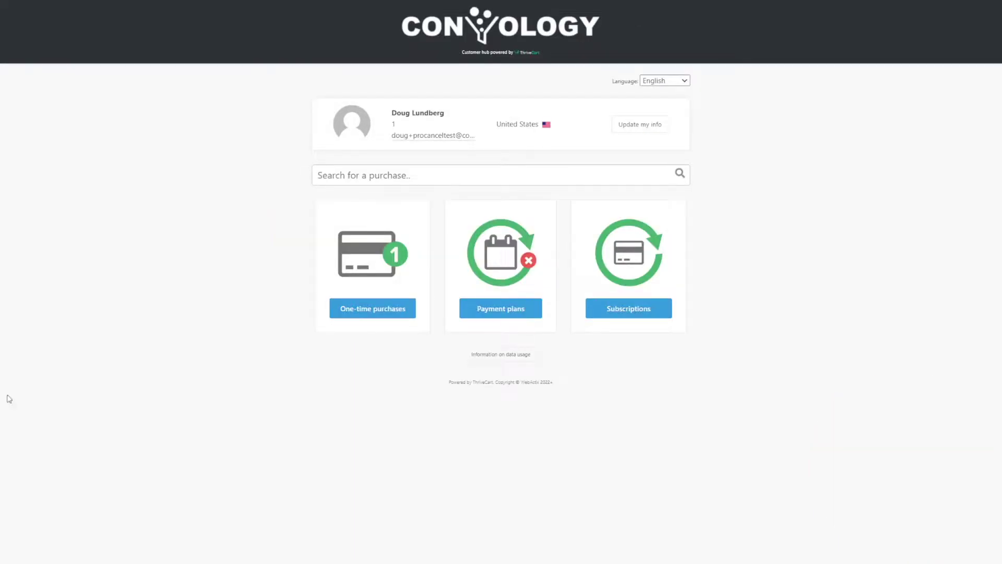
Open the customer's subscriptions in the Convology customer hub.
{"action": "left_click", "coordinate": [632, 312]}
{"action": "left_click", "coordinate": [608, 246]}
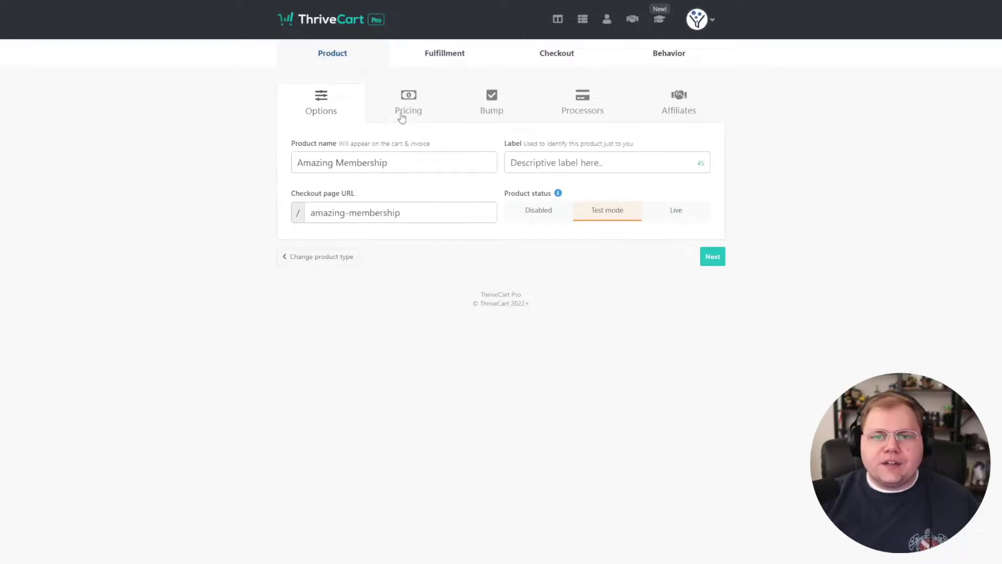
Set Amazing Membership's fulfillment to add buyers to the membership site through Thrive Apprentice, and try the option to revoke access on cancellation or refund.
{"action": "left_click", "coordinate": [447, 59]}
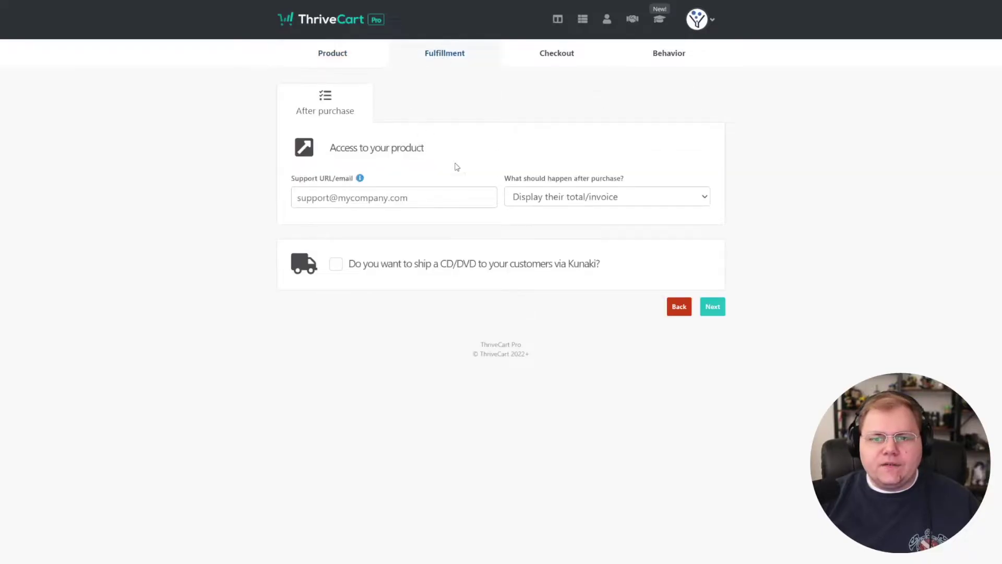
{"action": "left_click", "coordinate": [579, 201]}
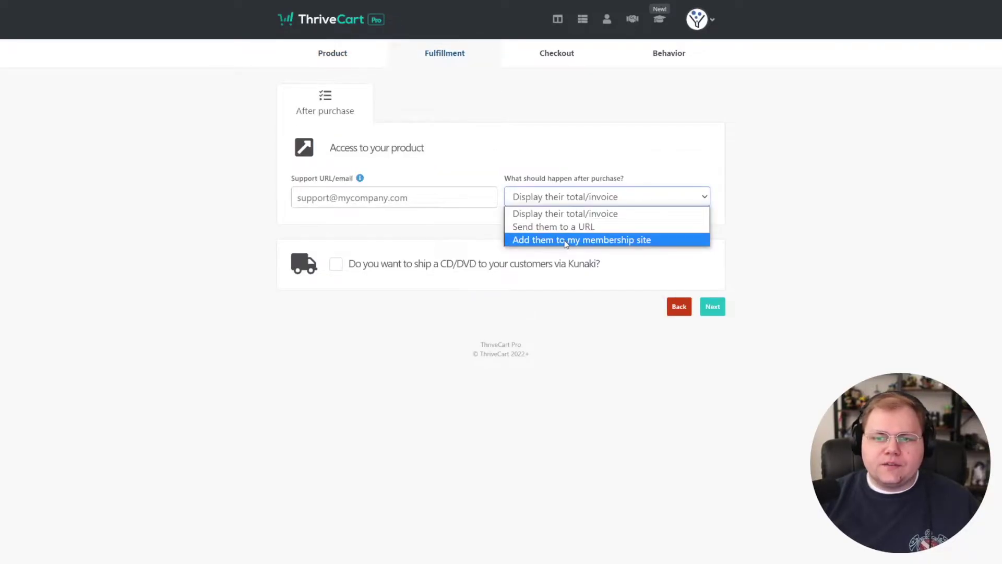
{"action": "left_click", "coordinate": [567, 241]}
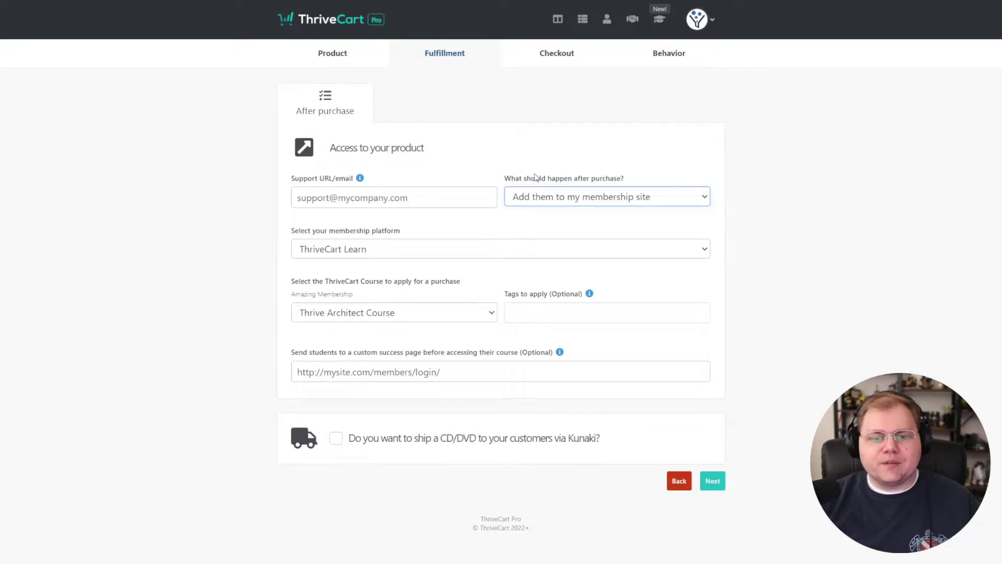
{"action": "left_click", "coordinate": [432, 252]}
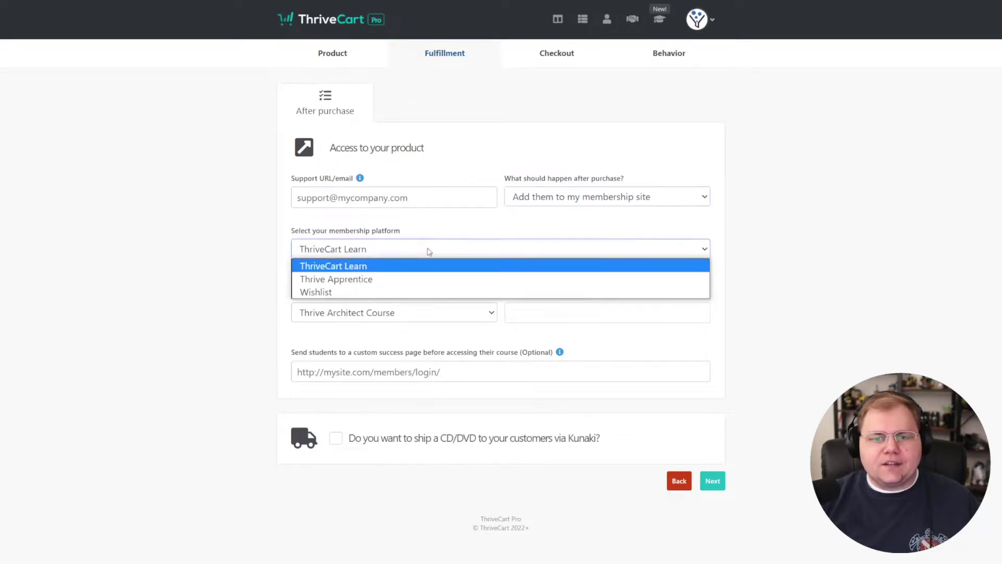
{"action": "left_click", "coordinate": [370, 282]}
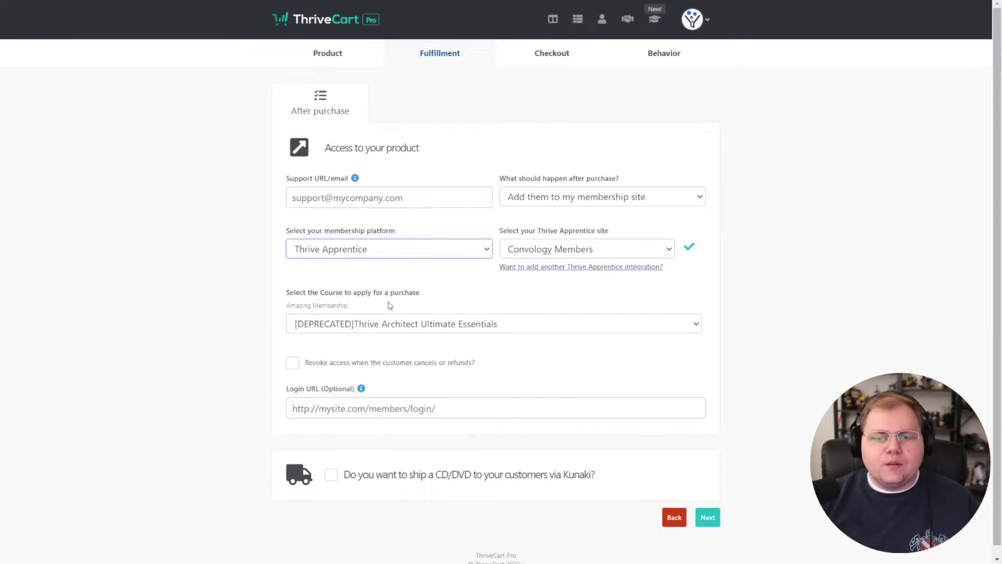
{"action": "left_click", "coordinate": [293, 367]}
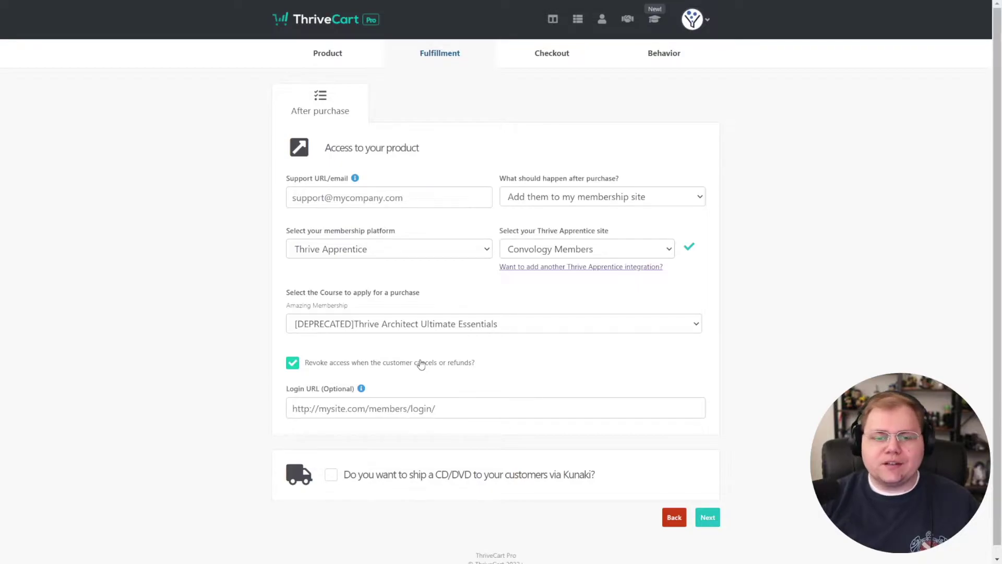
{"action": "left_click", "coordinate": [290, 364]}
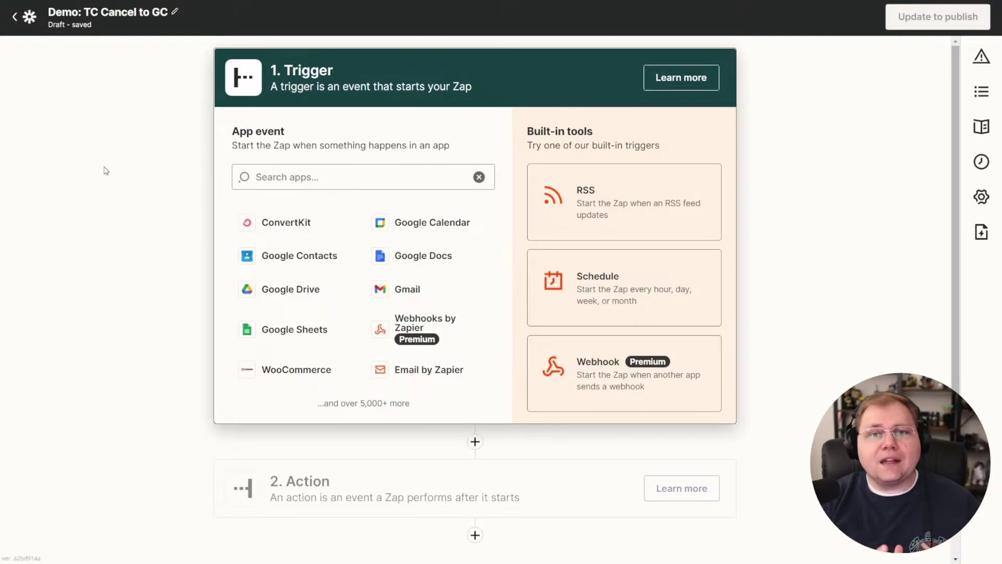
Switch to Zapier and set the Zap's trigger to ThriveCart with the Recurring Payments Cancelled event.
{"action": "left_click", "coordinate": [310, 177]}
{"action": "type", "text": "Thrivec"}
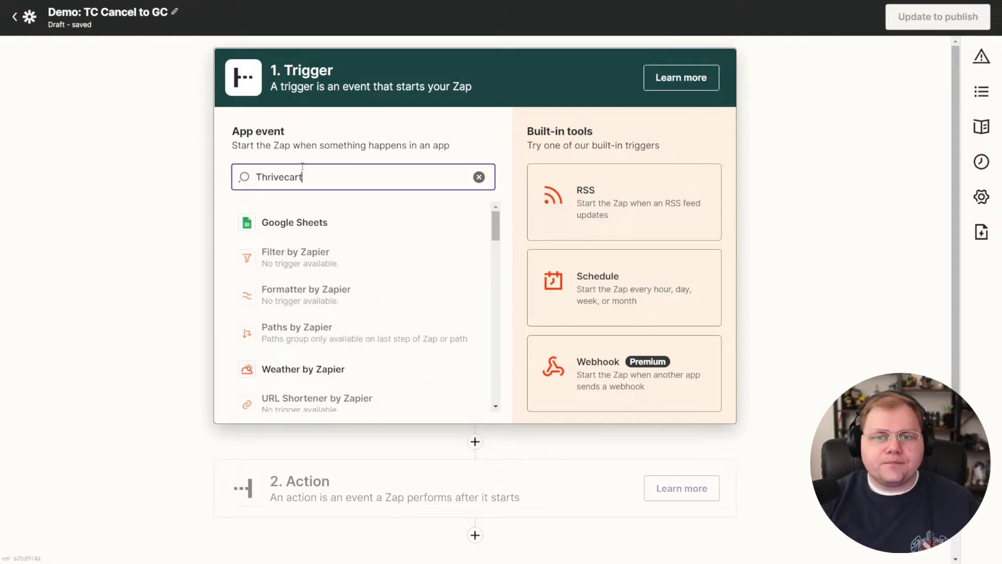
{"action": "type", "text": "art"}
{"action": "left_click", "coordinate": [285, 224]}
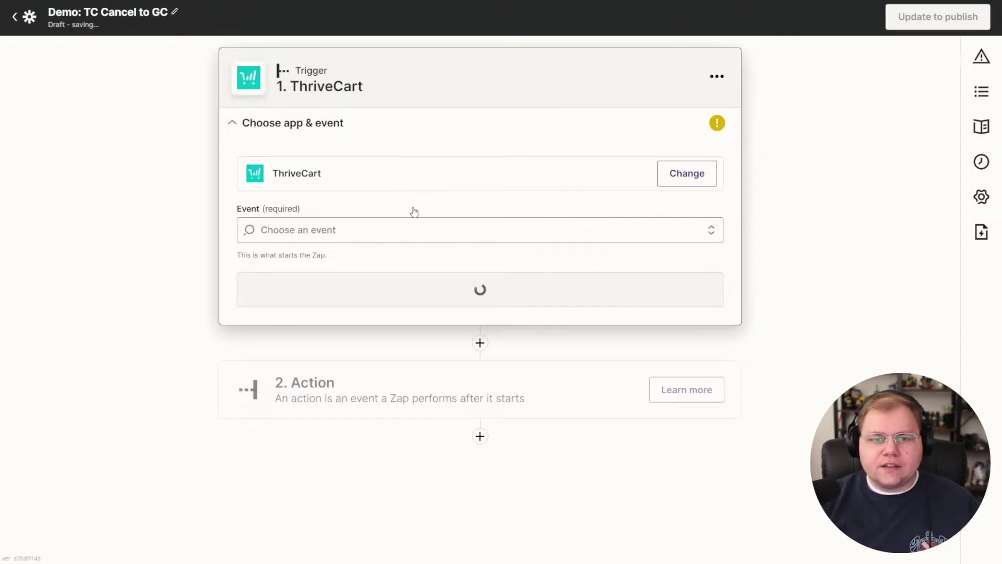
{"action": "left_click", "coordinate": [471, 230]}
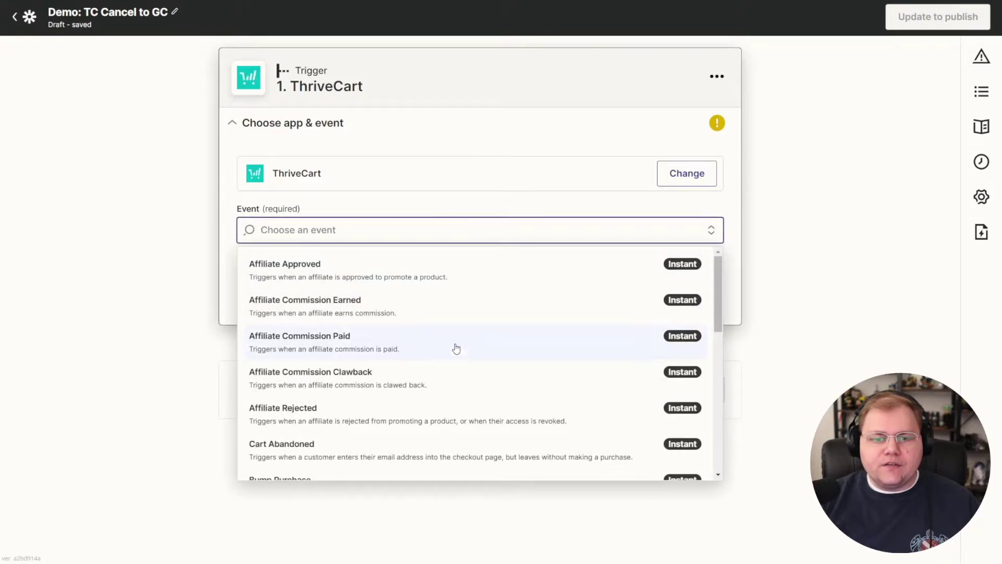
{"action": "scroll", "coordinate": [430, 371], "scroll_direction": "down", "scroll_amount": 7}
{"action": "scroll", "coordinate": [425, 369], "scroll_direction": "down", "scroll_amount": 1}
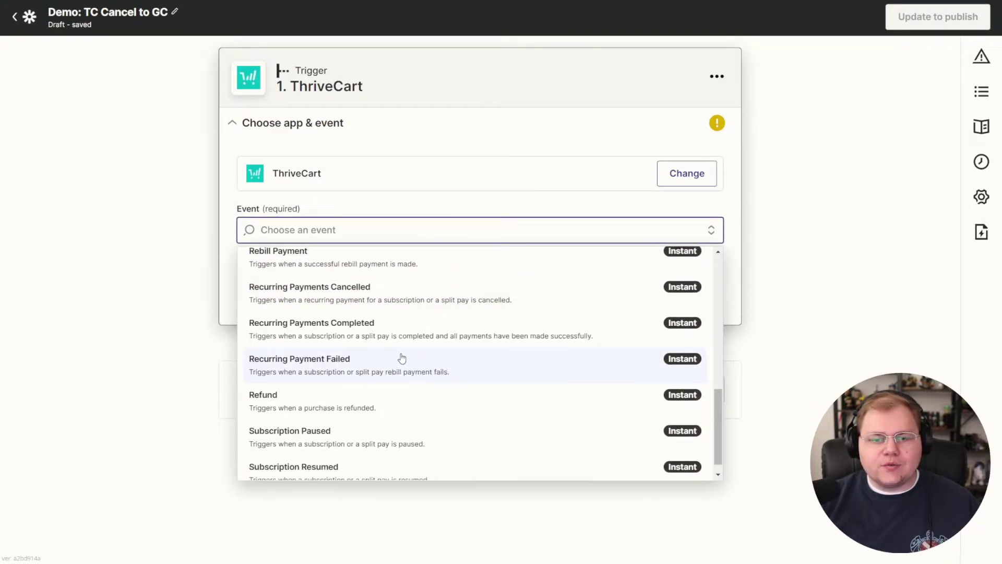
{"action": "left_click", "coordinate": [340, 286]}
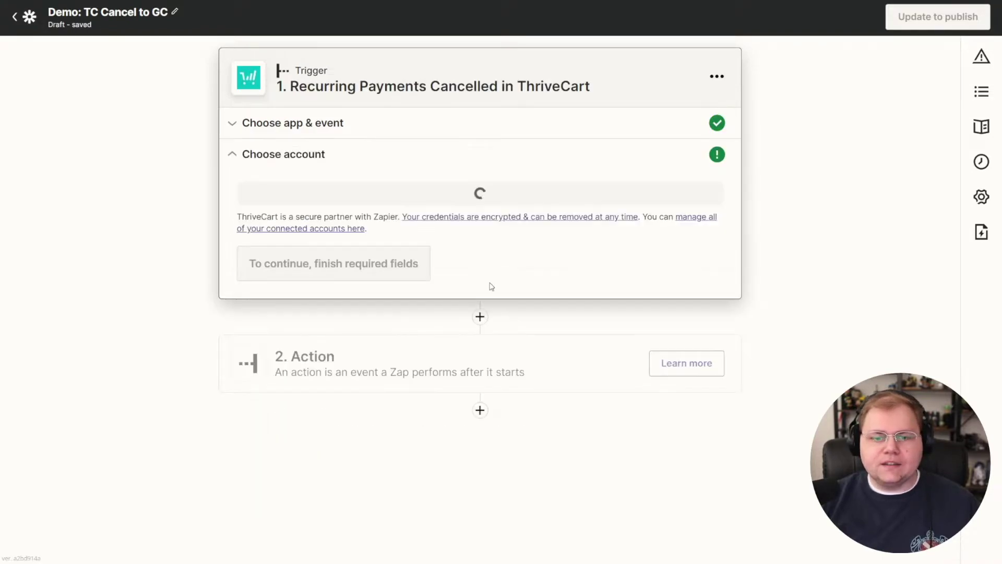
Assign the ThriveCart convology account to the trigger and accept the trigger setup without any optional filters.
{"action": "left_click", "coordinate": [306, 208]}
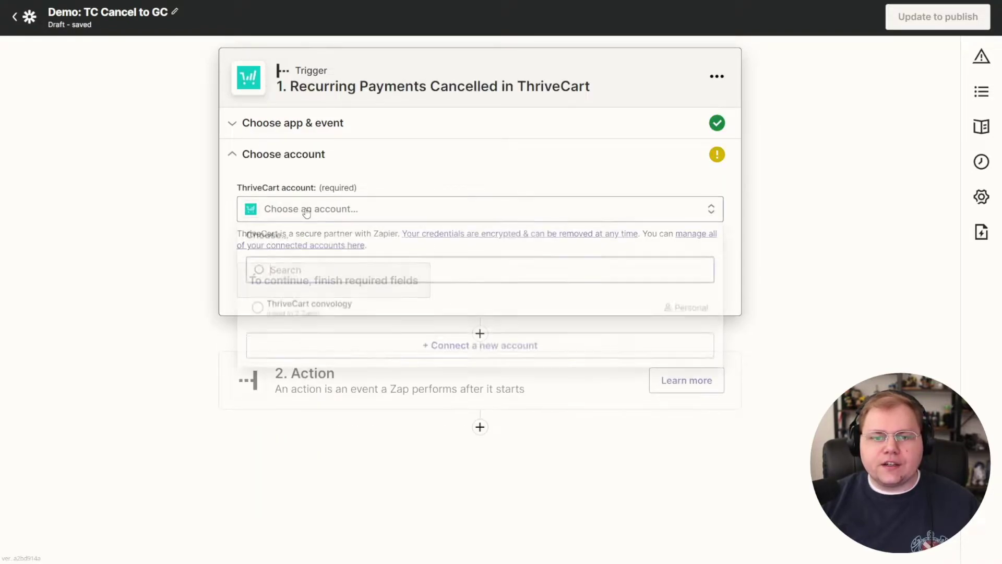
{"action": "left_click", "coordinate": [289, 307]}
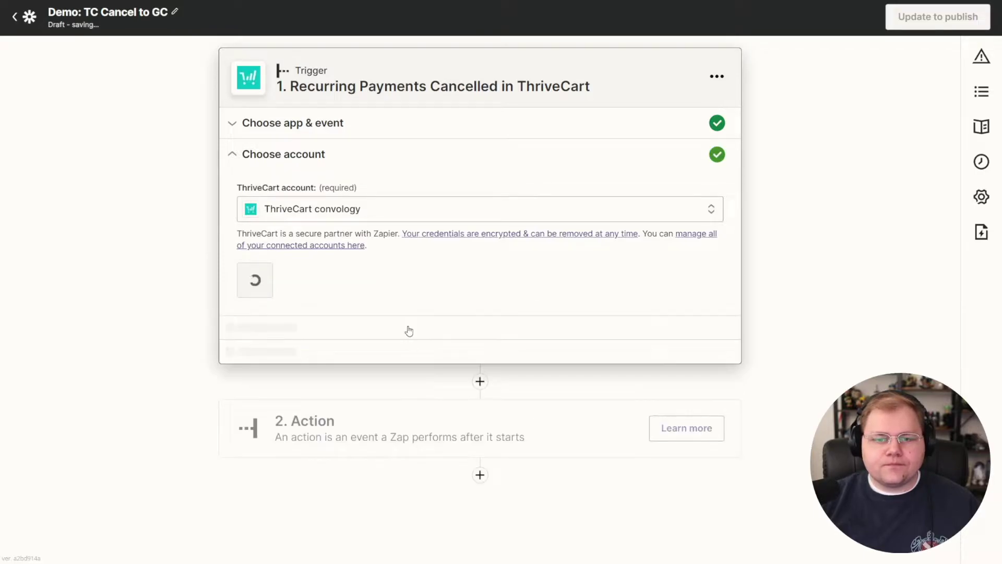
{"action": "left_click", "coordinate": [274, 287]}
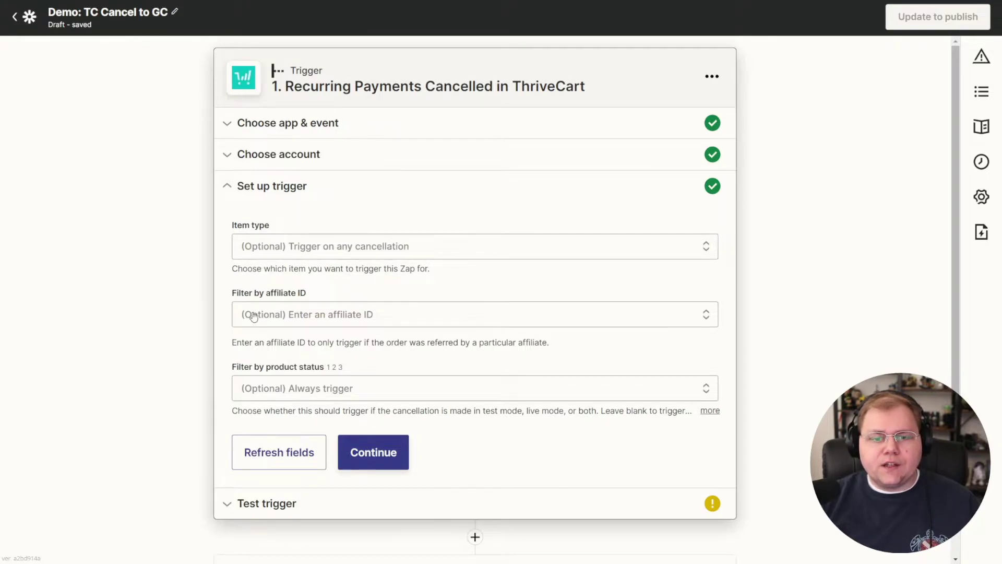
{"action": "left_click", "coordinate": [380, 456]}
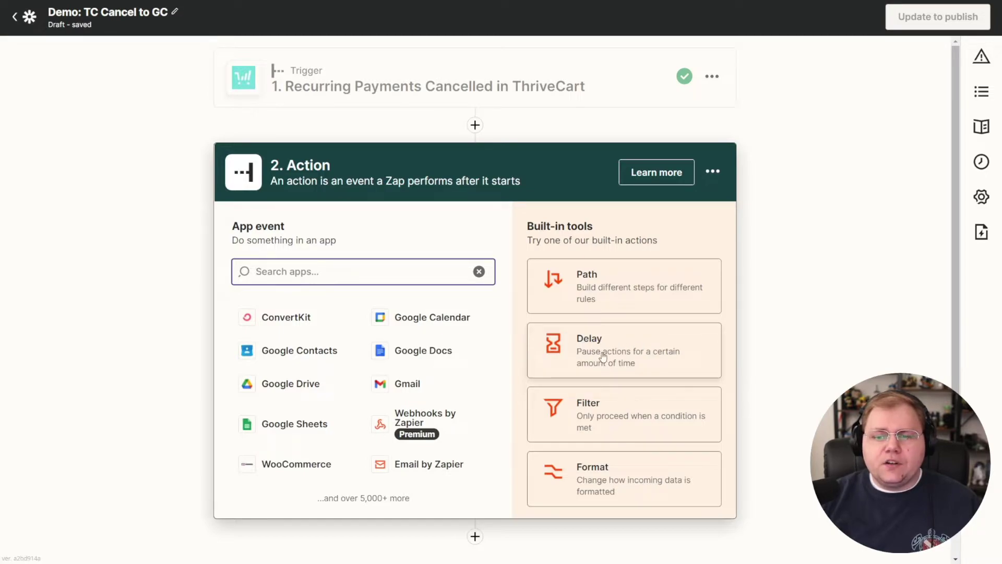
Add a Delay by Zapier action as step 2 with the Delay Until event.
{"action": "left_click", "coordinate": [583, 353]}
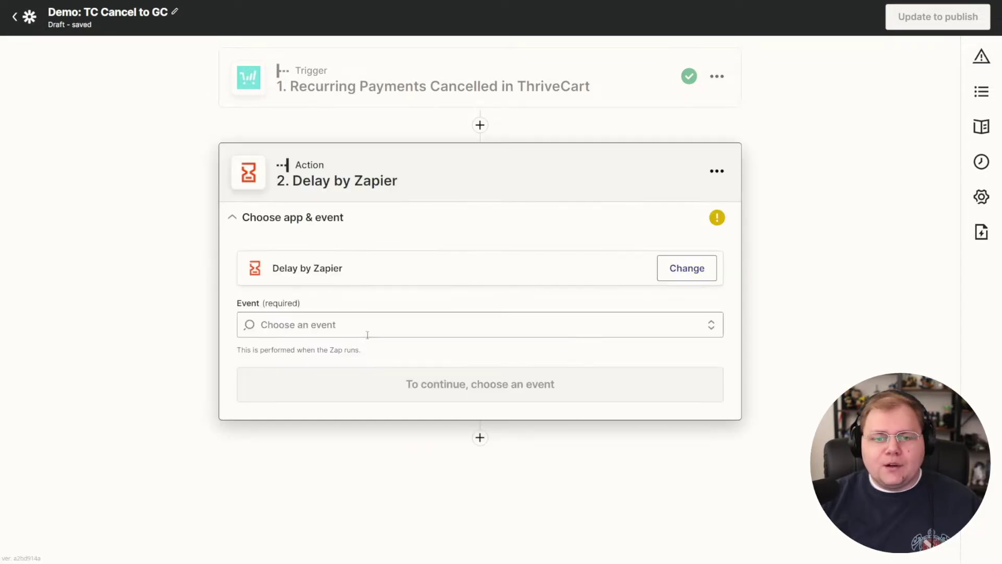
{"action": "left_click", "coordinate": [317, 326]}
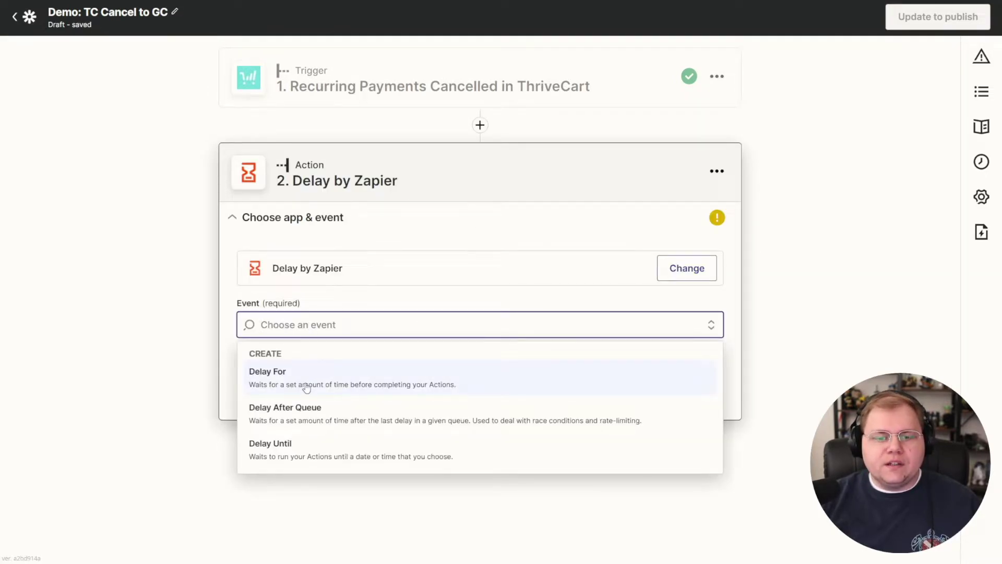
{"action": "left_click", "coordinate": [288, 444]}
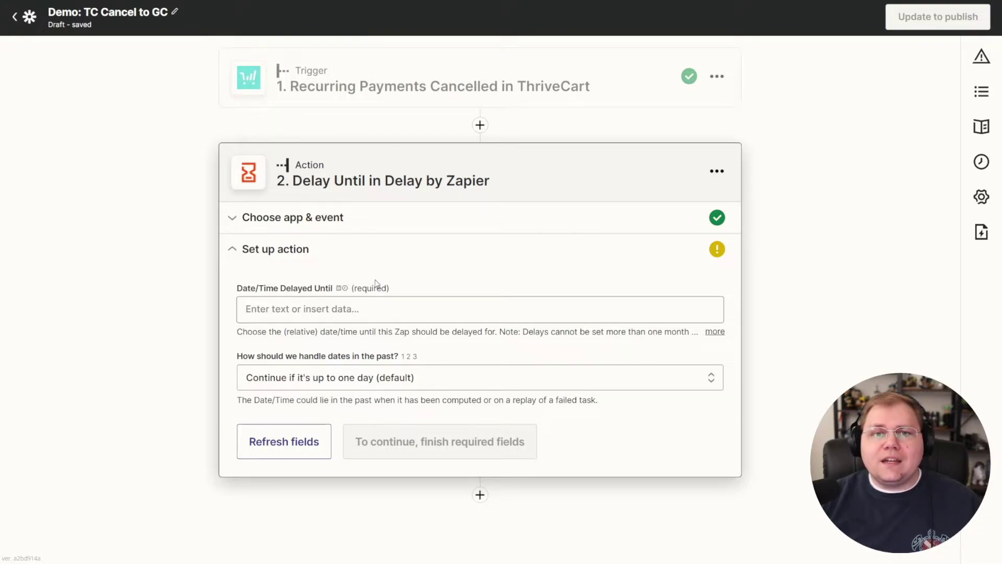
Set the delay to last until the trigger's Billing period end date and skip the action test.
{"action": "left_click", "coordinate": [337, 311]}
{"action": "type", "text": "billing"}
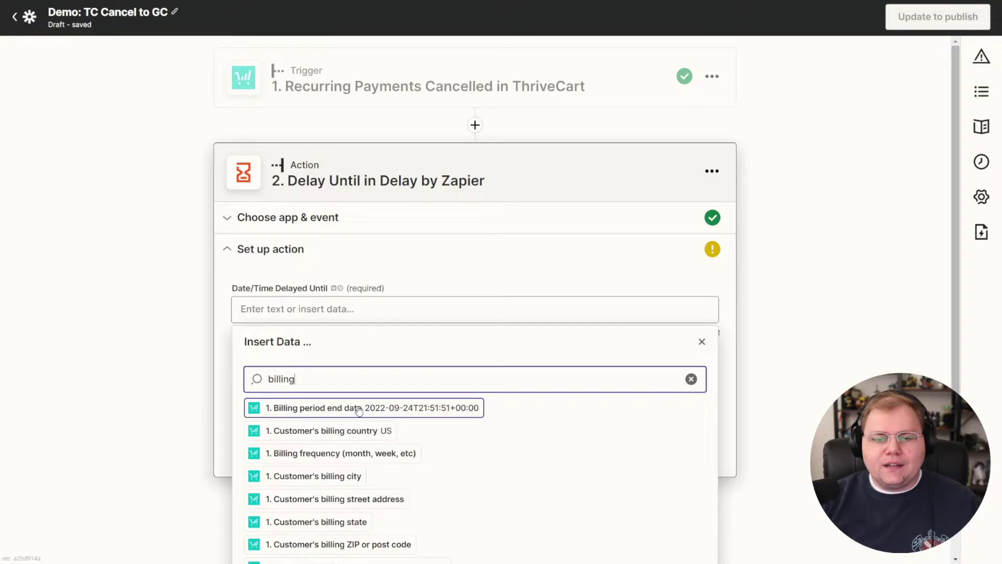
{"action": "left_click", "coordinate": [385, 412]}
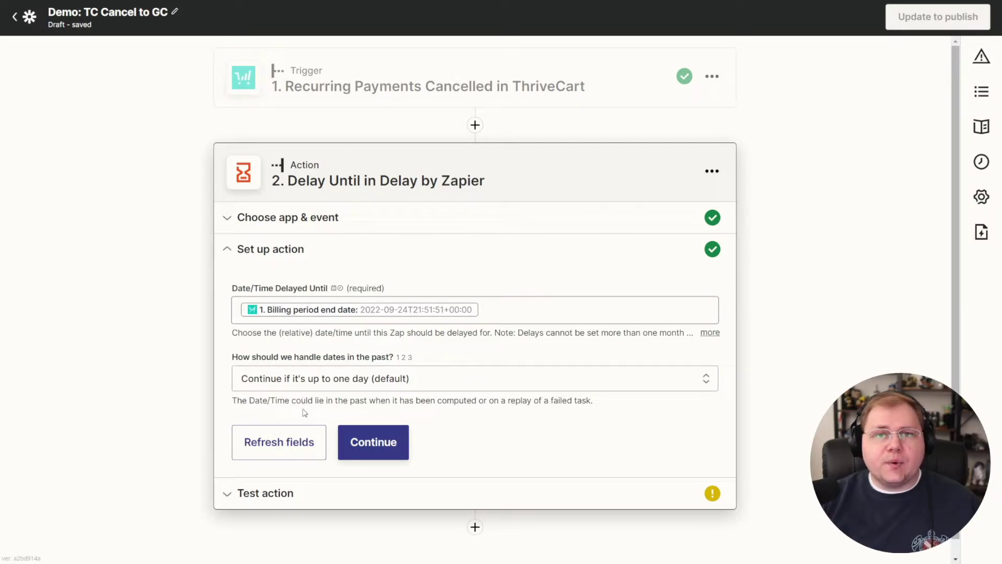
{"action": "left_click", "coordinate": [385, 442]}
{"action": "left_click", "coordinate": [683, 471]}
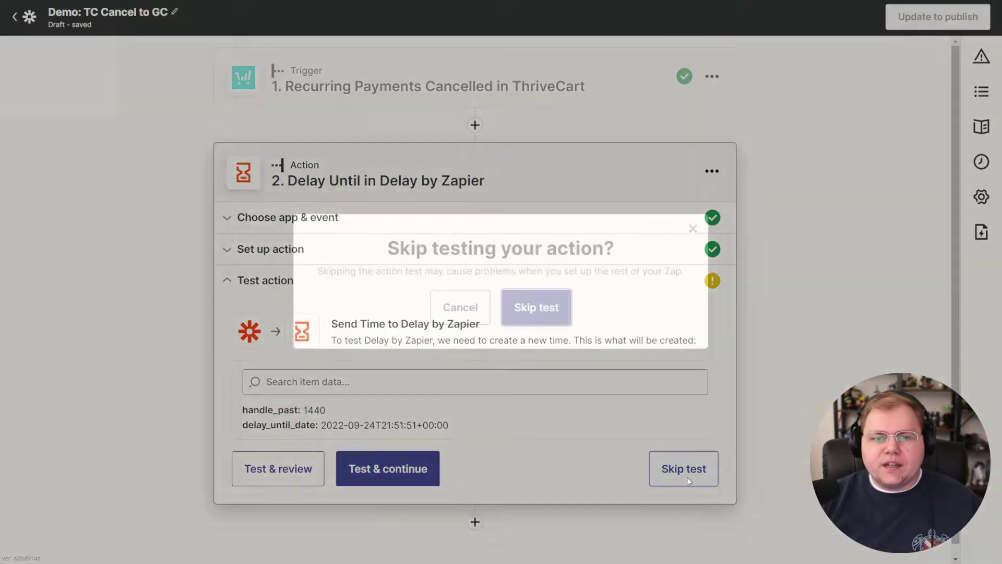
{"action": "left_click", "coordinate": [540, 308]}
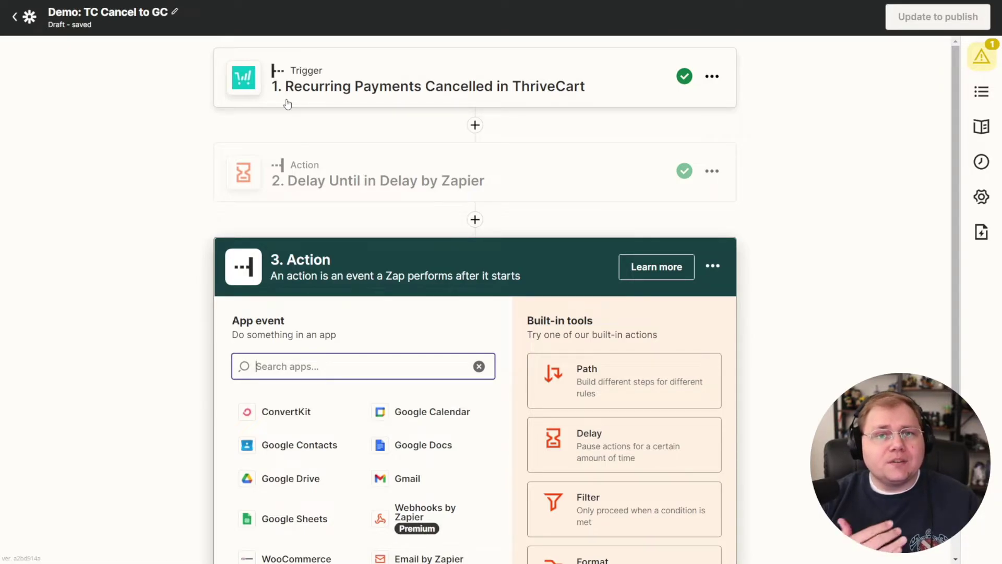
Add a Webhooks by Zapier action as step 3 with the POST event.
{"action": "scroll", "coordinate": [269, 255], "scroll_direction": "down", "scroll_amount": 2}
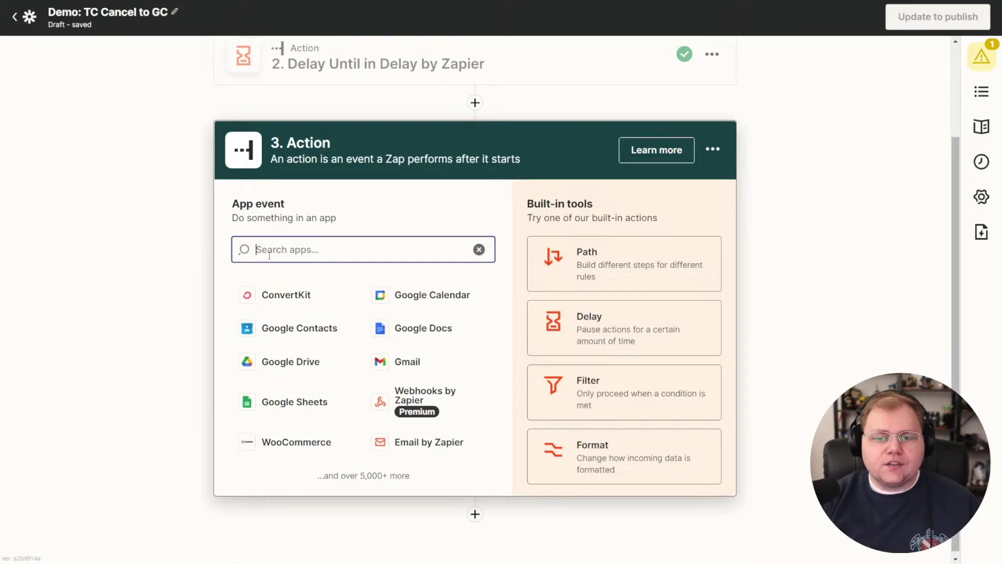
{"action": "left_click", "coordinate": [416, 401]}
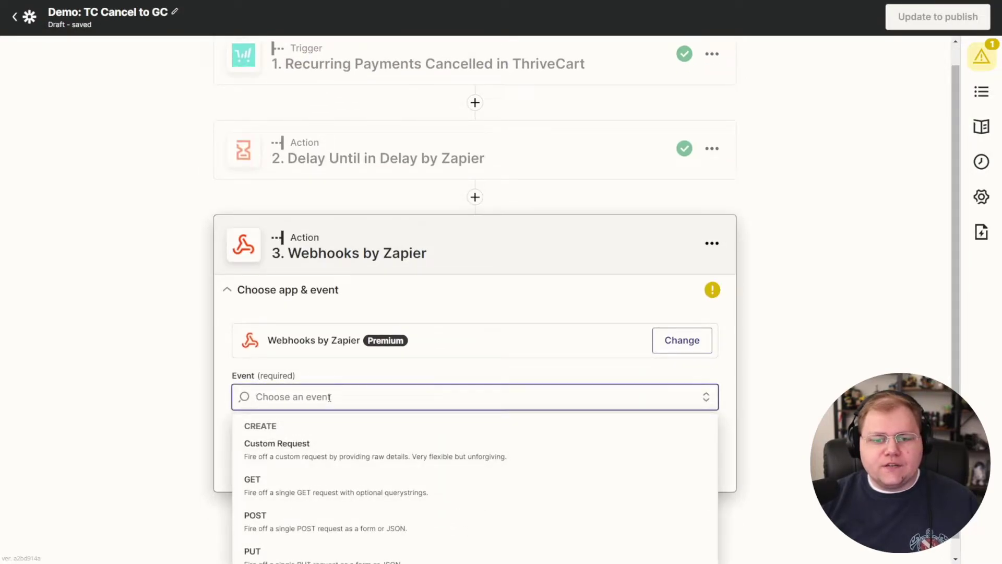
{"action": "left_click", "coordinate": [261, 506]}
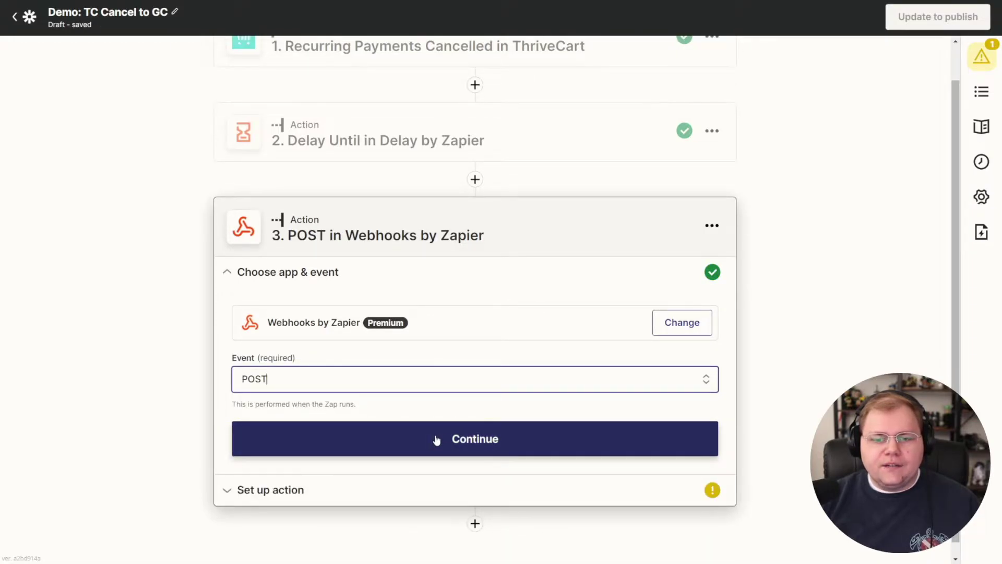
{"action": "left_click", "coordinate": [472, 444]}
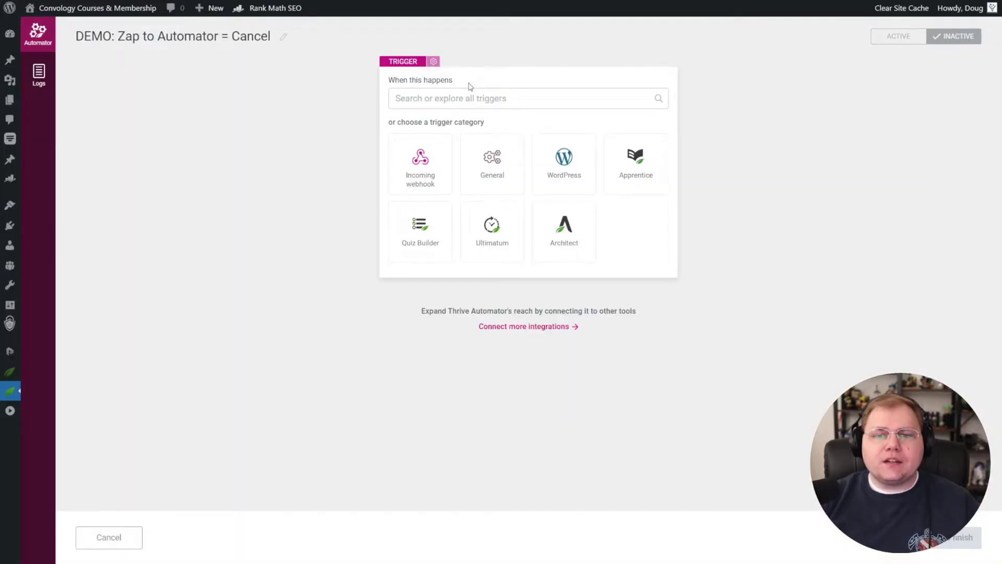
Switch to Thrive Automator, add an Incoming webhook trigger to the DEMO: Zap to Automator = Cancel automation, and copy its webhook URL.
{"action": "left_click", "coordinate": [492, 99]}
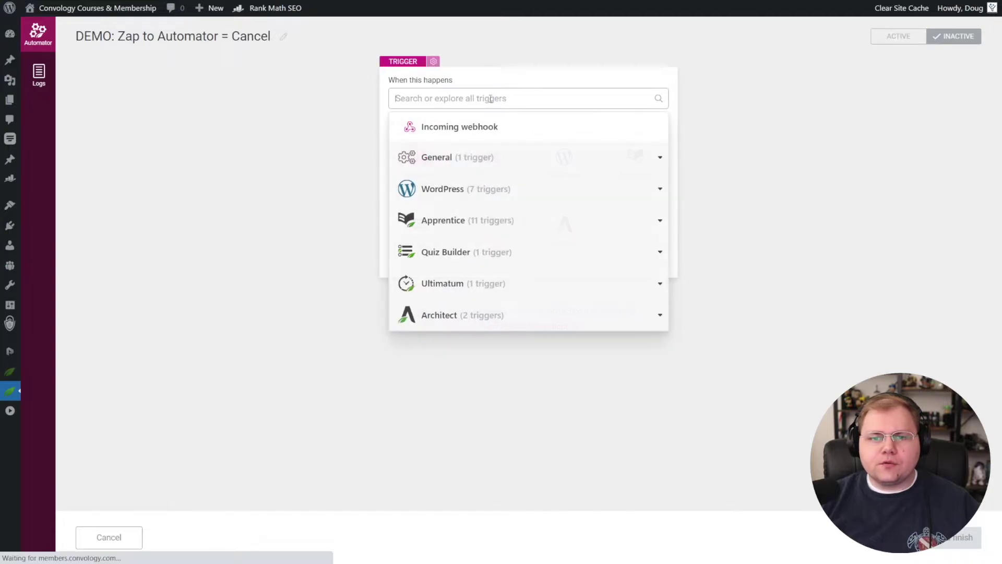
{"action": "left_click", "coordinate": [469, 130]}
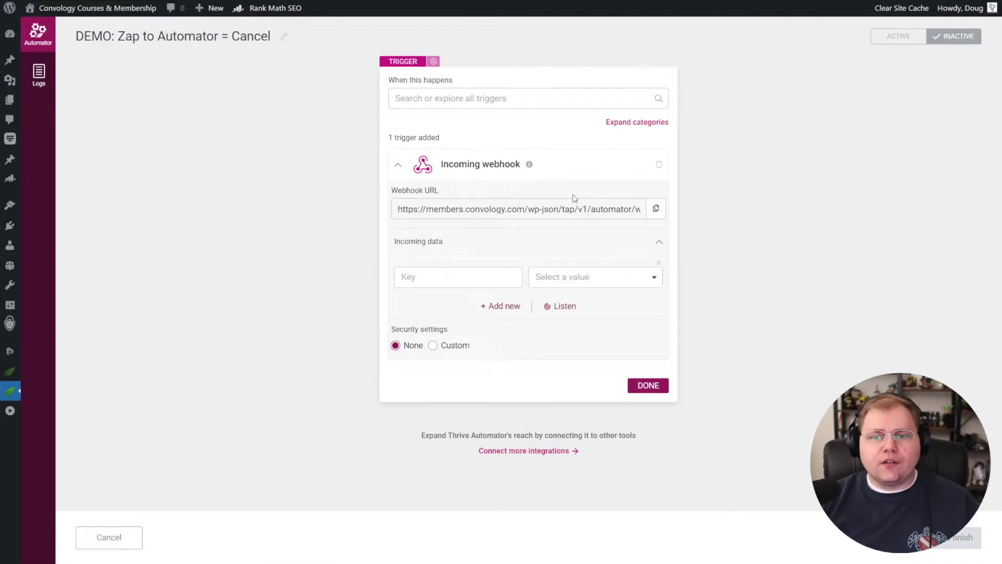
{"action": "left_click", "coordinate": [655, 212]}
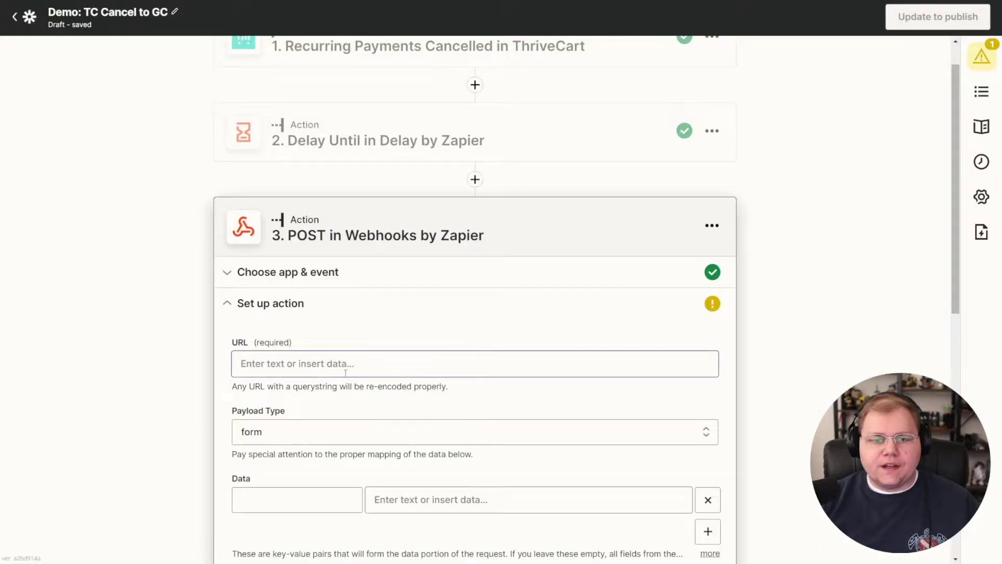
Return to Zapier, paste the copied webhook URL as the POST action's URL, and keep the payload type as form.
{"action": "key", "text": "ctrl+v"}
{"action": "left_click", "coordinate": [148, 348]}
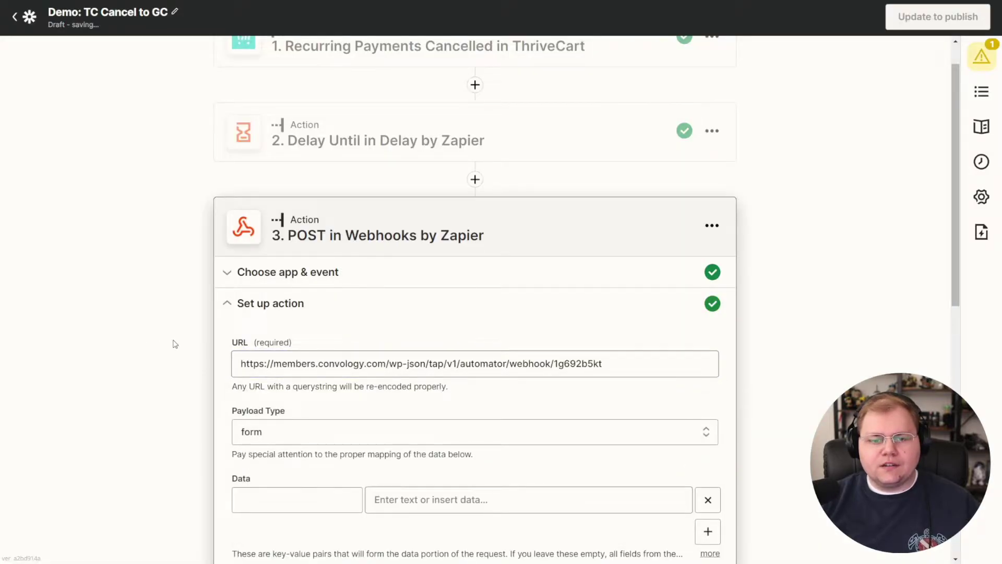
{"action": "scroll", "coordinate": [174, 342], "scroll_direction": "down", "scroll_amount": 2}
{"action": "left_click", "coordinate": [276, 316]}
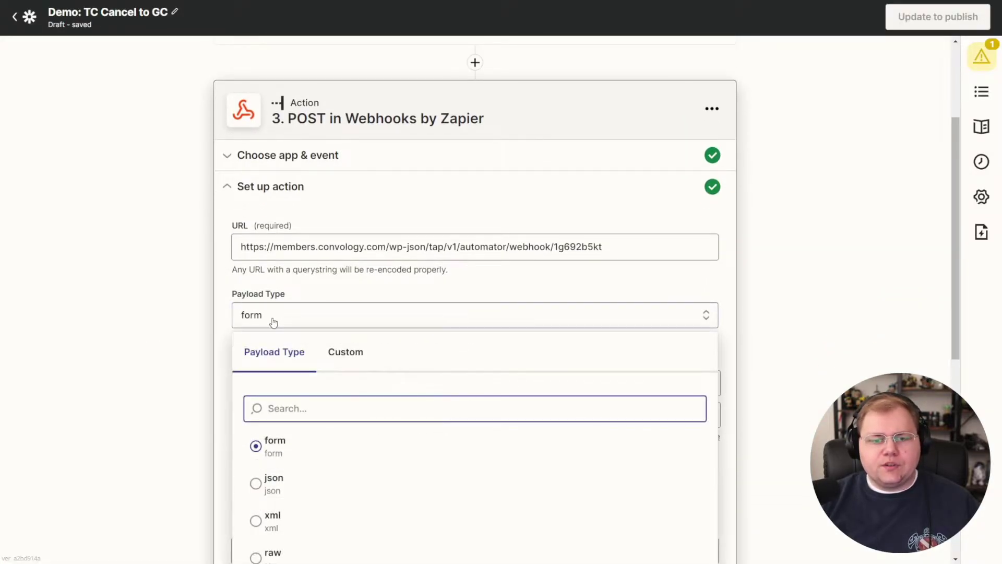
{"action": "left_click", "coordinate": [296, 275]}
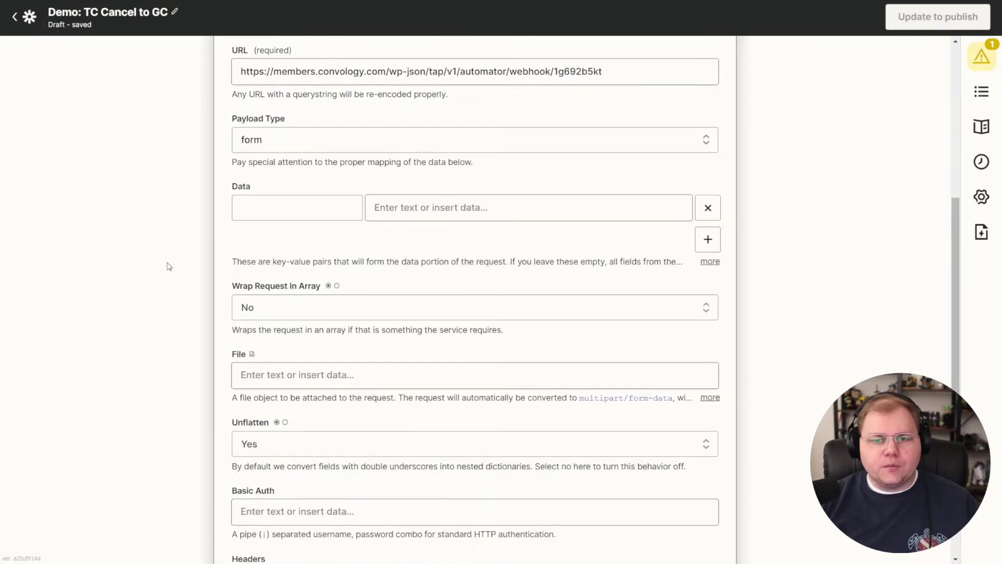
{"action": "left_click", "coordinate": [310, 211]}
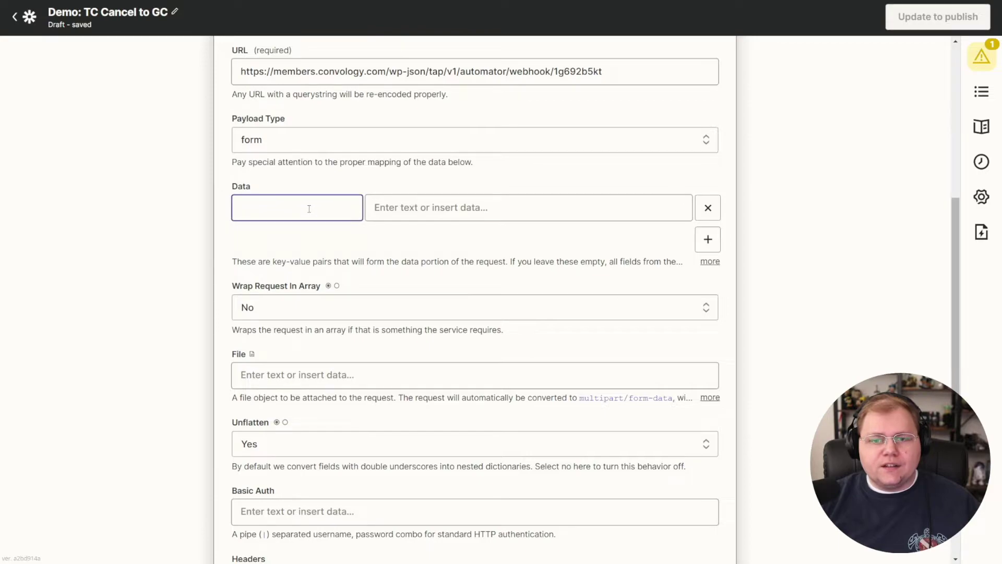
{"action": "type", "text": "email"}
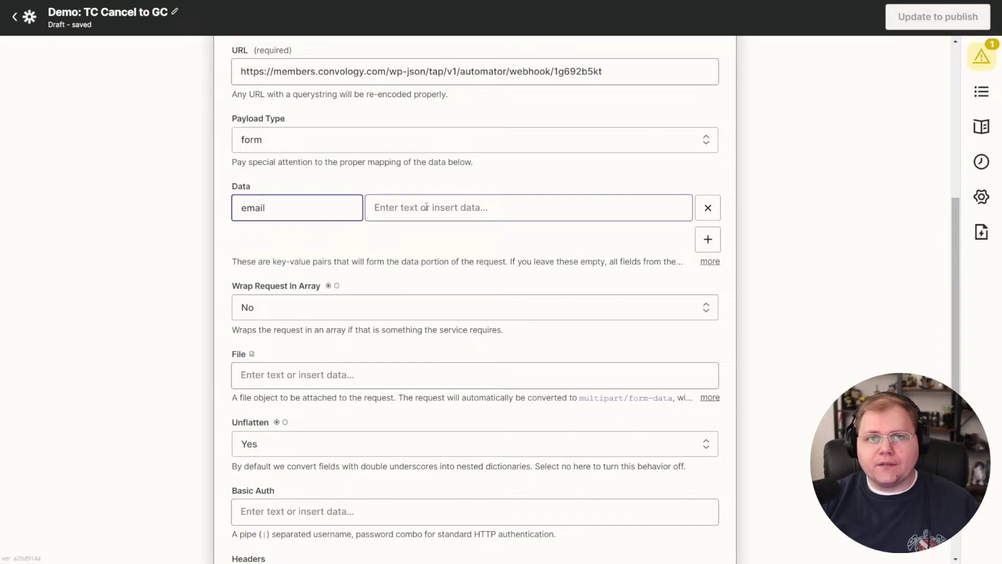
{"action": "left_click", "coordinate": [426, 208]}
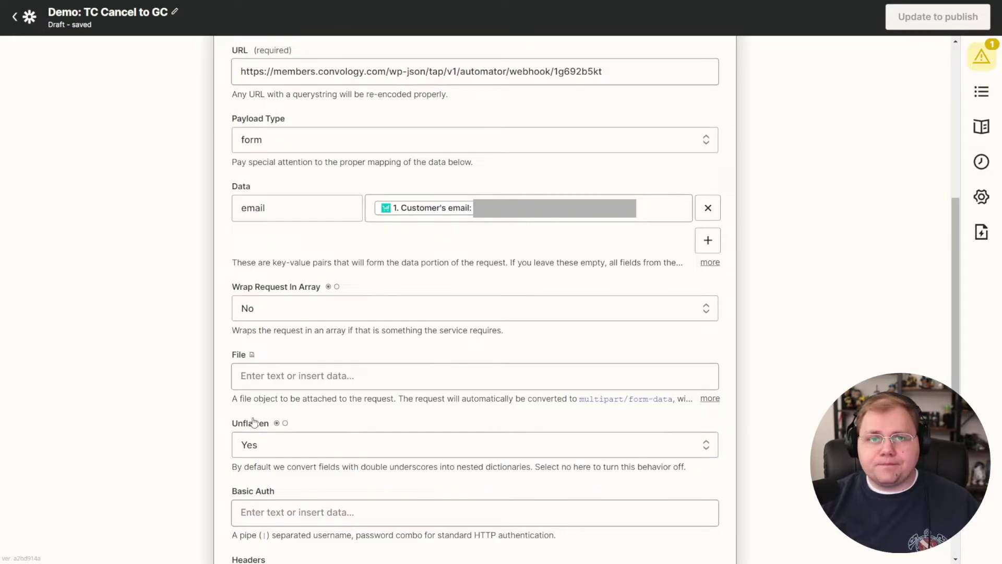
{"action": "scroll", "coordinate": [258, 440], "scroll_direction": "down", "scroll_amount": 5}
{"action": "left_click", "coordinate": [373, 425]}
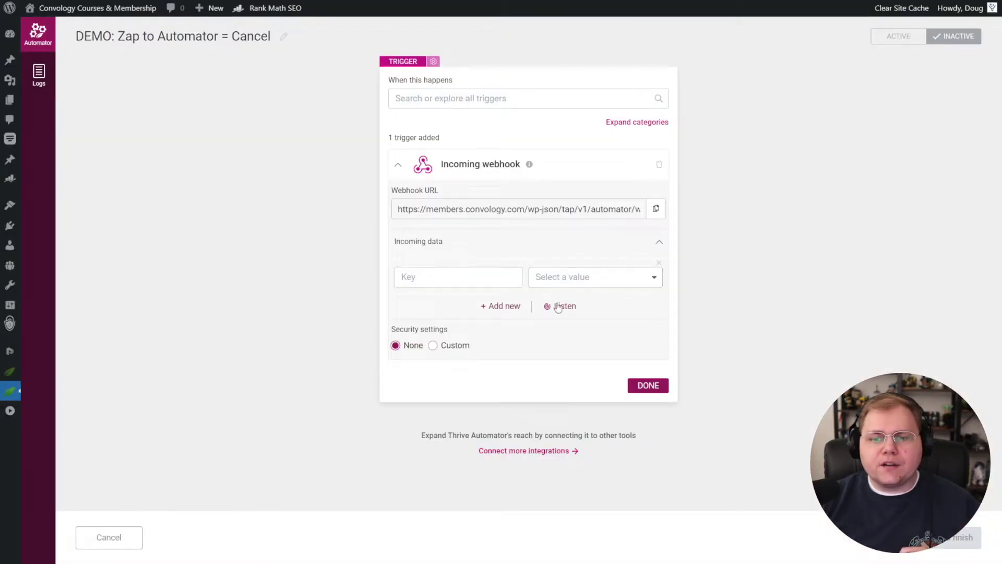
In Thrive Automator, listen for the incoming webhook data, map the email key to the dynamic Email value, and finish the trigger.
{"action": "left_click", "coordinate": [559, 312]}
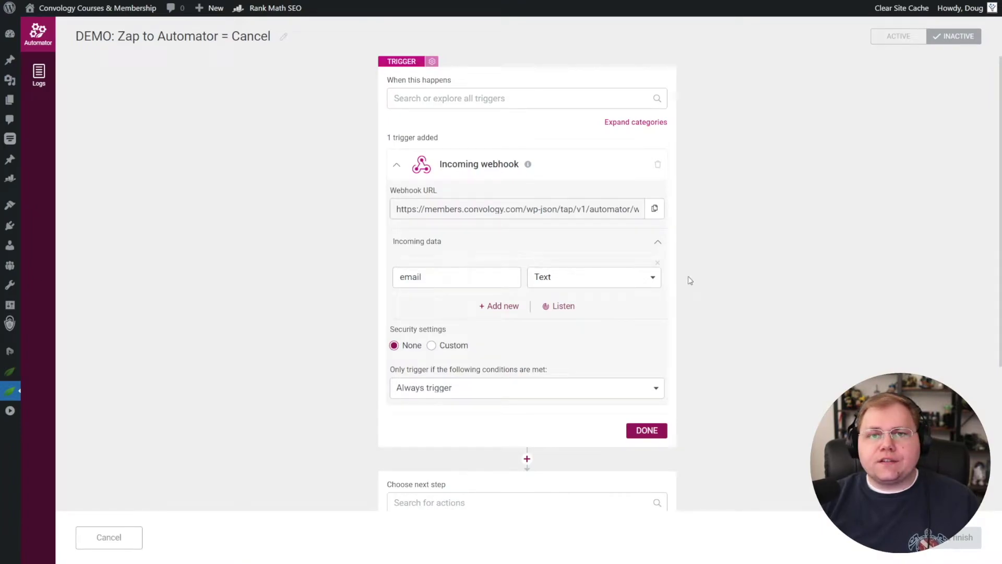
{"action": "left_click", "coordinate": [556, 282]}
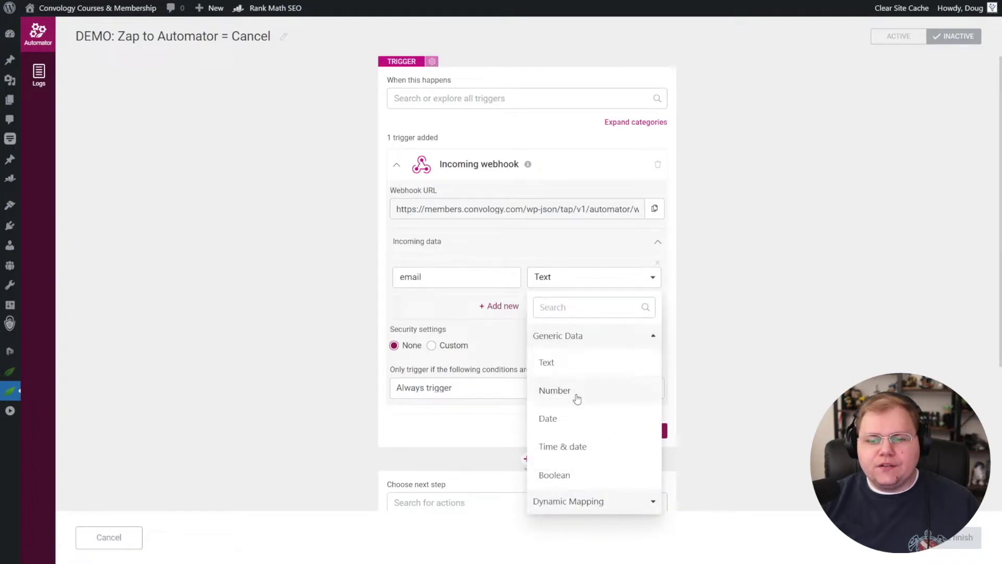
{"action": "left_click", "coordinate": [595, 502]}
{"action": "scroll", "coordinate": [600, 461], "scroll_direction": "down", "scroll_amount": 1}
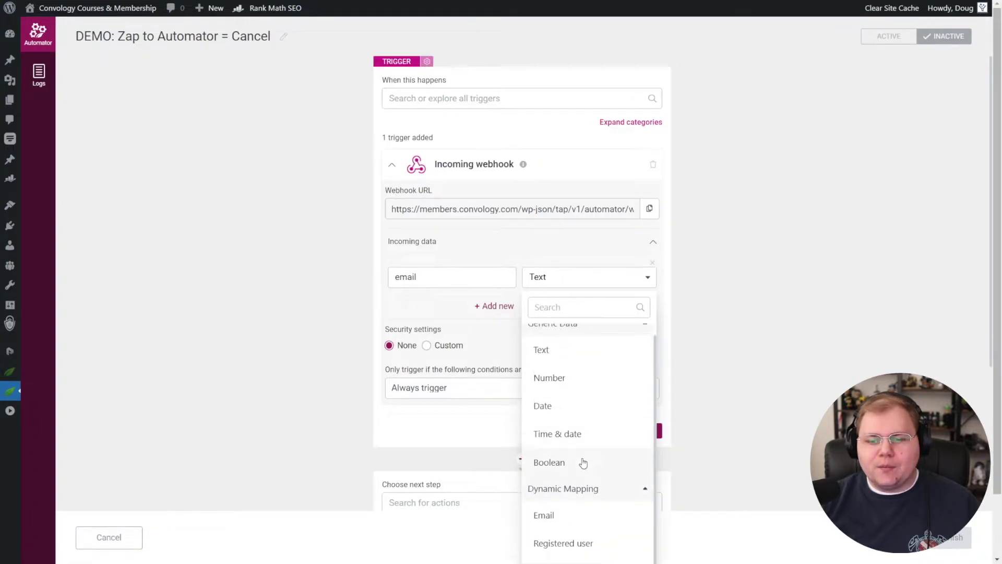
{"action": "left_click", "coordinate": [547, 511]}
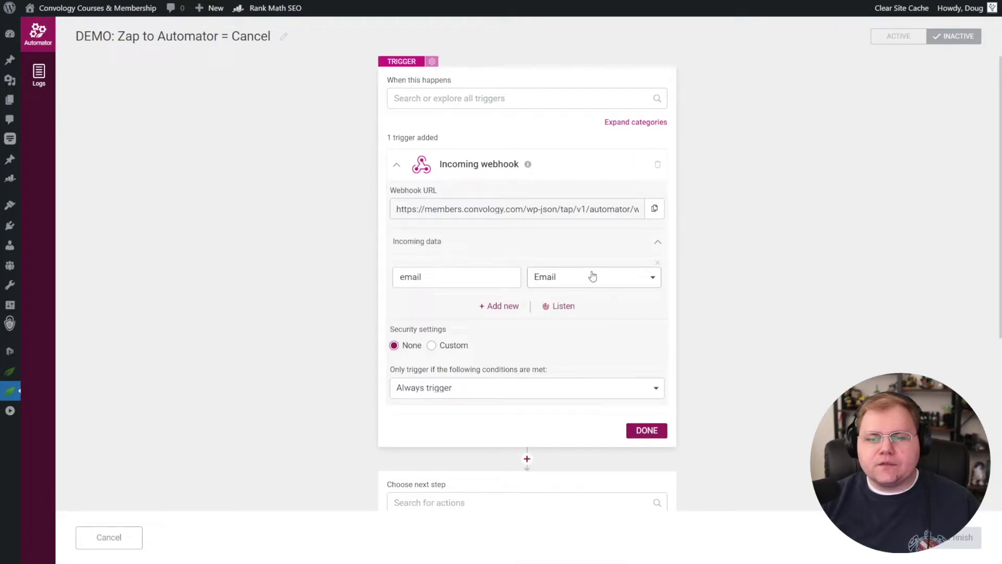
{"action": "left_click", "coordinate": [646, 430]}
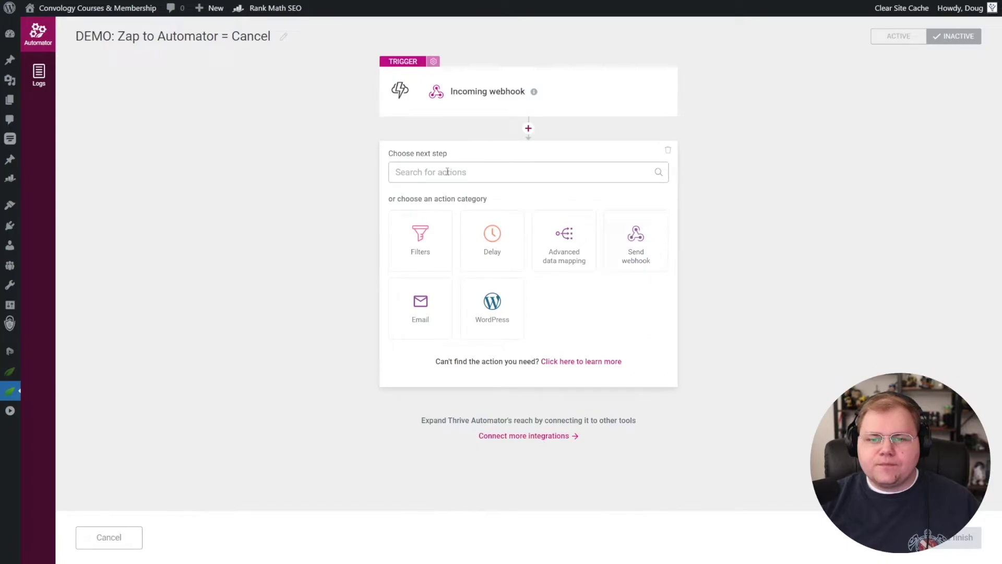
Add a WordPress Find or create user action with the Subscriber role.
{"action": "key", "text": "Escape"}
{"action": "left_click", "coordinate": [562, 137]}
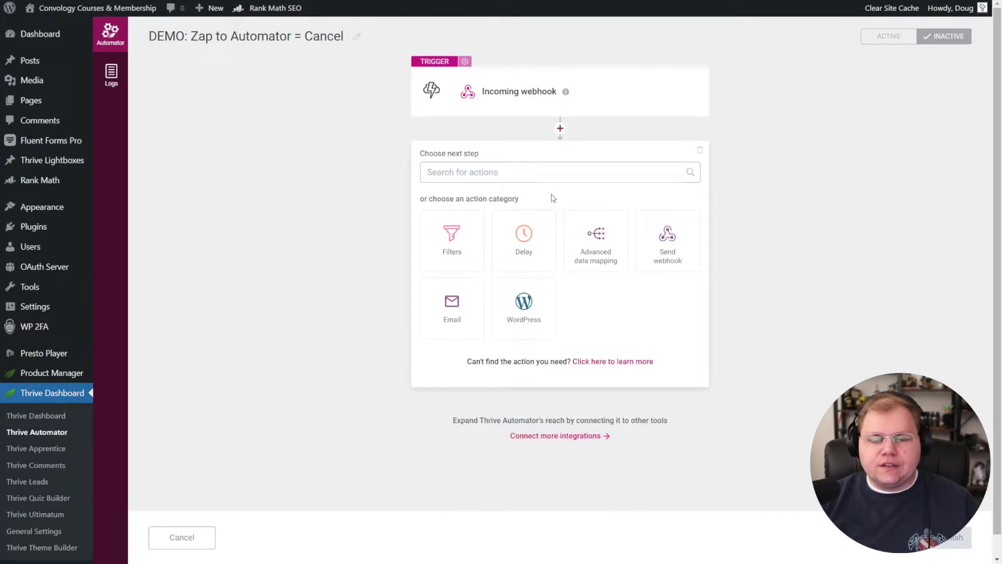
{"action": "left_click", "coordinate": [528, 320]}
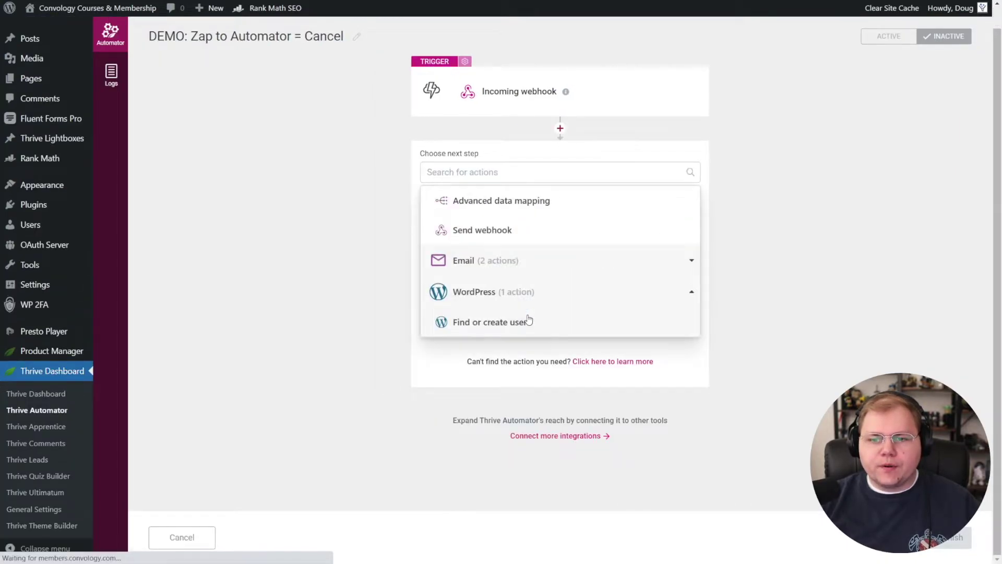
{"action": "left_click", "coordinate": [516, 324]}
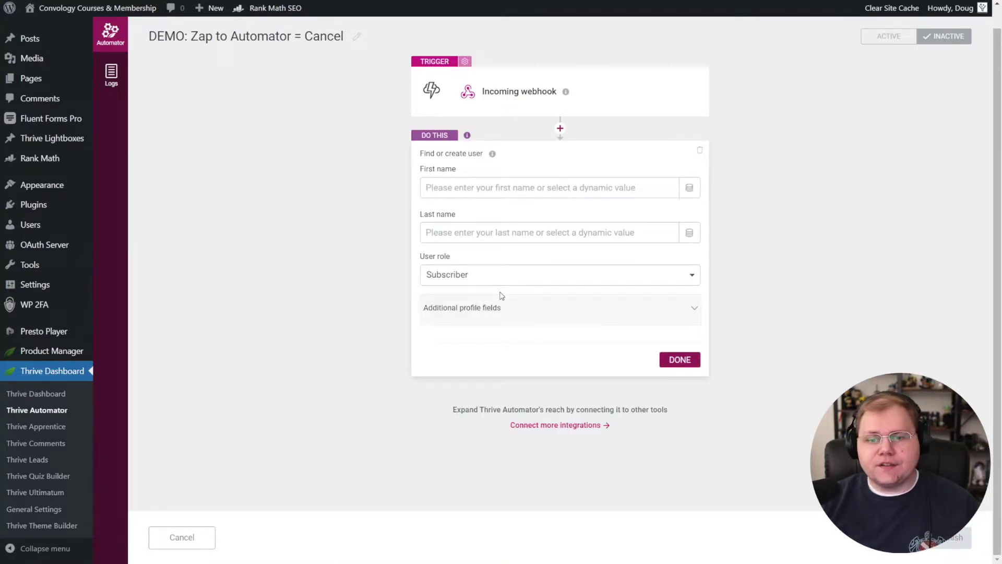
{"action": "left_click", "coordinate": [680, 360]}
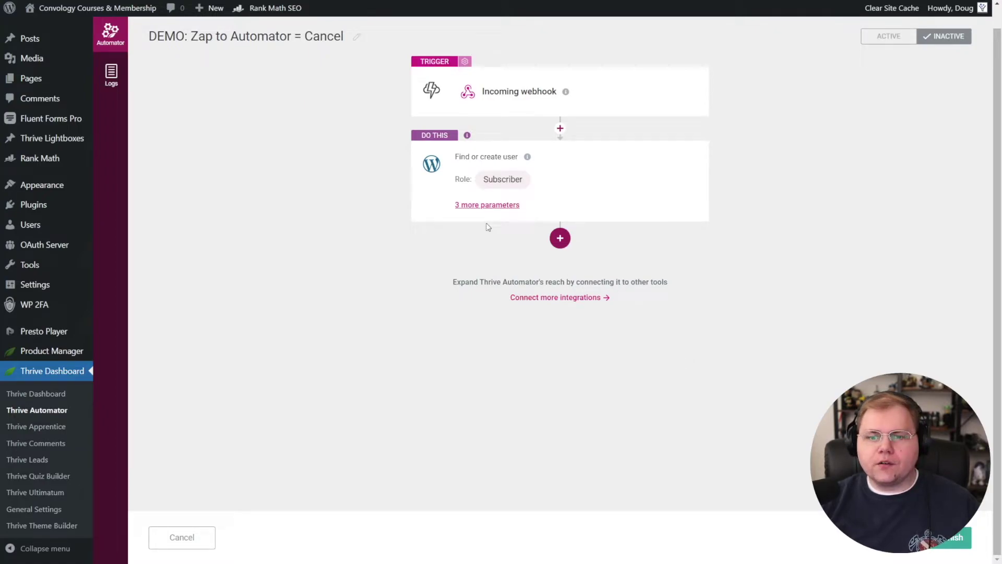
Add an Apprentice Remove access from product action for Convology Pro and set the automation to active.
{"action": "left_click", "coordinate": [564, 241]}
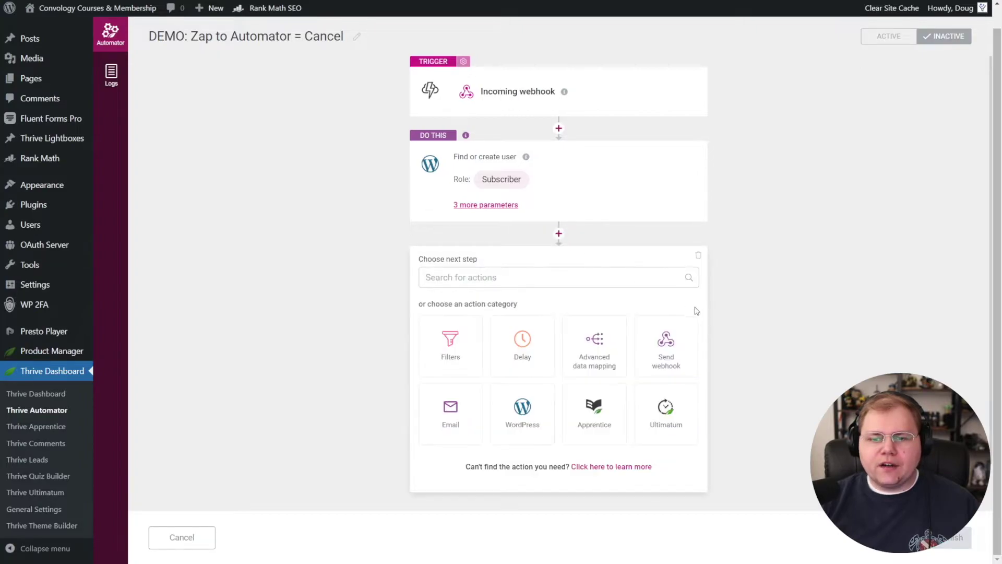
{"action": "left_click", "coordinate": [597, 413]}
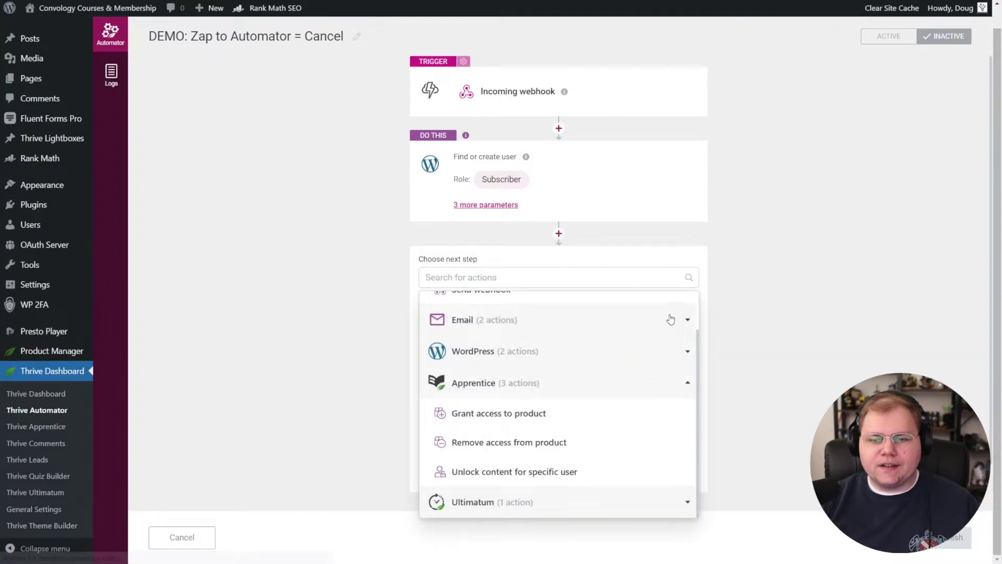
{"action": "left_click", "coordinate": [510, 445]}
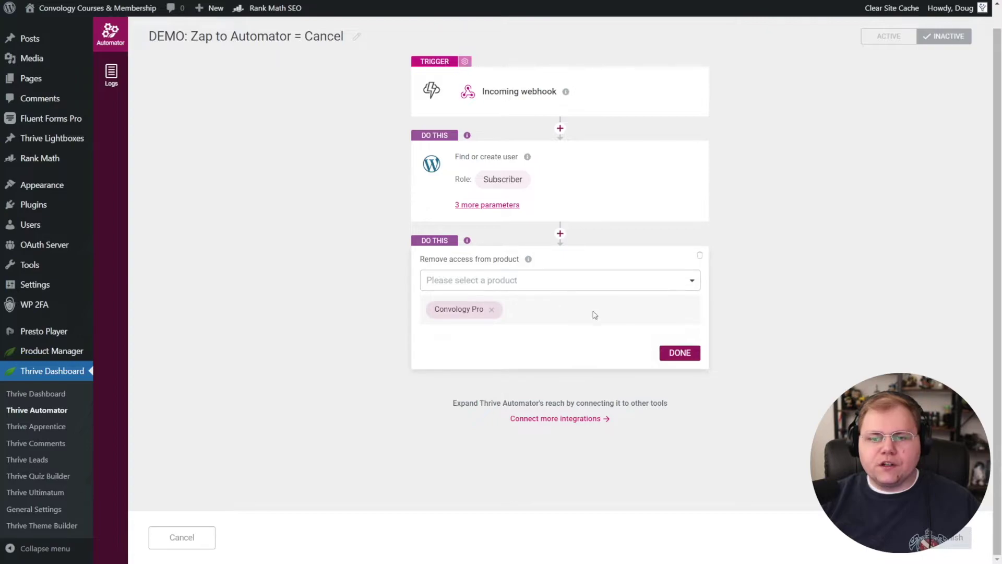
{"action": "left_click", "coordinate": [686, 353]}
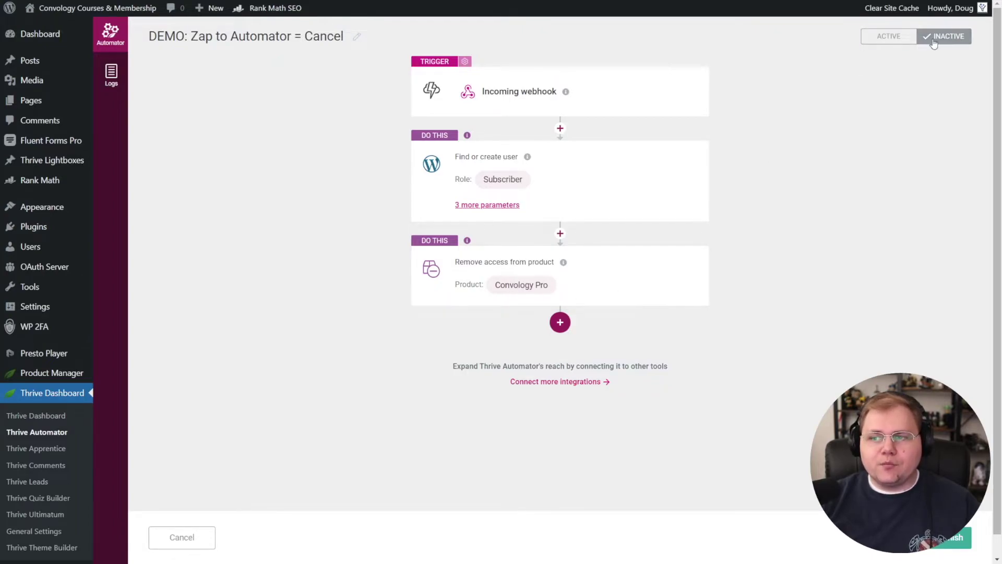
{"action": "left_click", "coordinate": [900, 36]}
{"action": "left_click", "coordinate": [901, 36]}
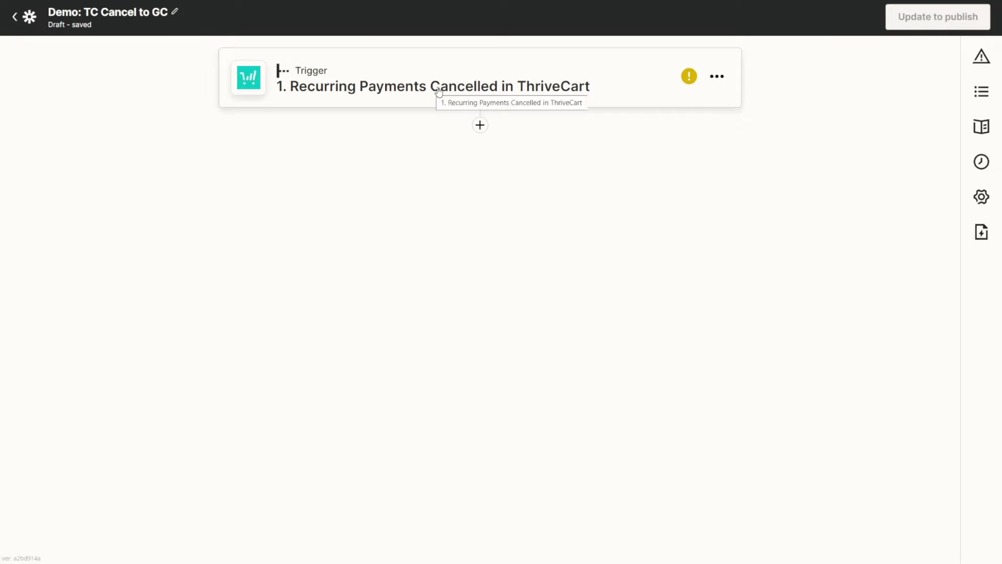
Add an action step after the Zap's ThriveCart trigger, and open the option for creating a new calendar in Google Calendar.
{"action": "left_click", "coordinate": [479, 126]}
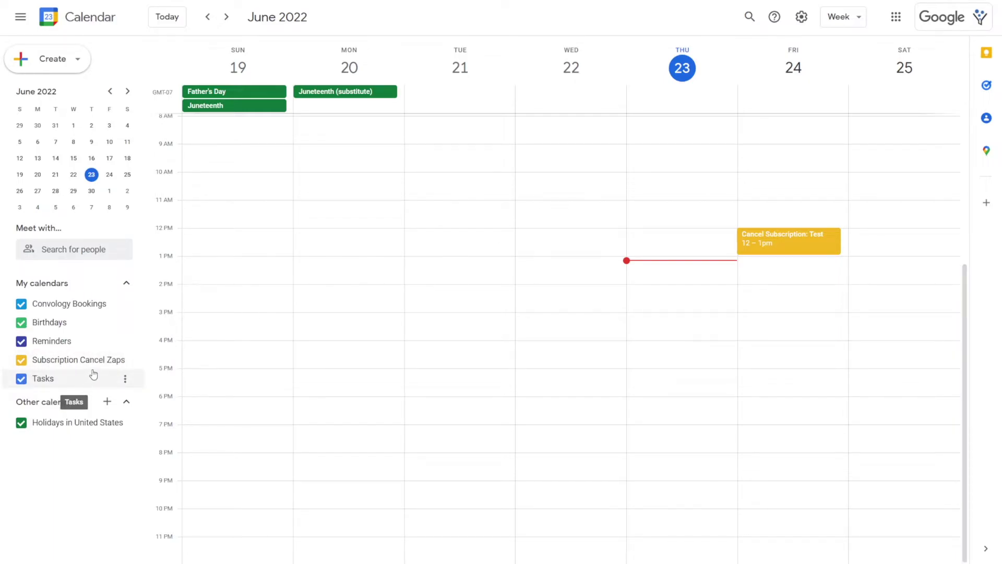
{"action": "mouse_move", "coordinate": [94, 366]}
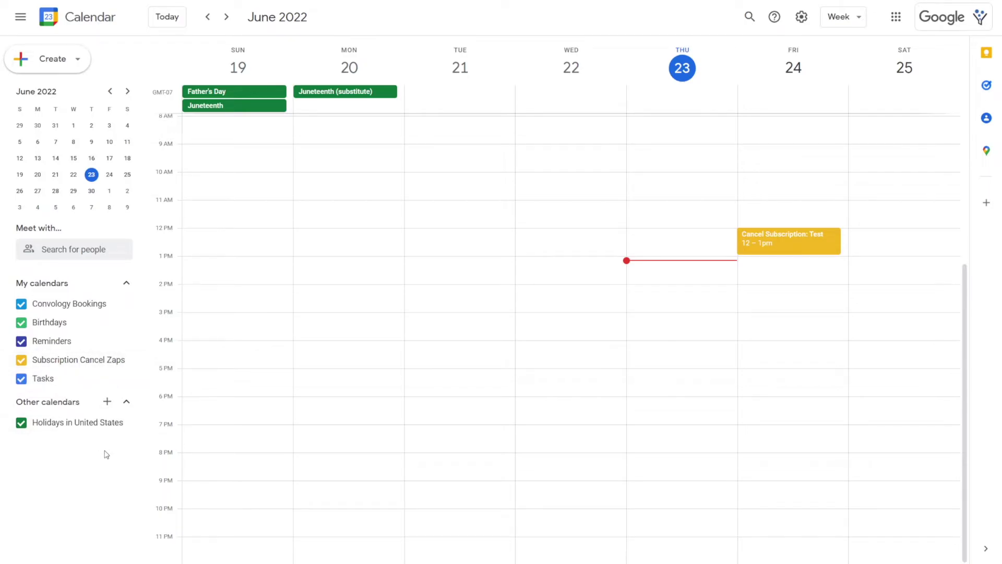
{"action": "left_click", "coordinate": [107, 401]}
{"action": "left_click", "coordinate": [130, 433]}
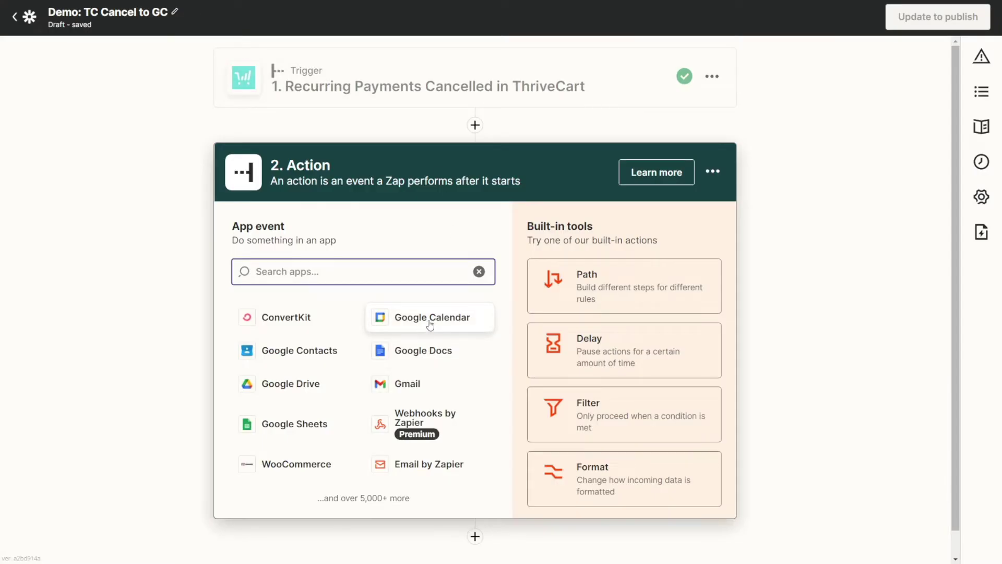
In Zapier, set the step 2 action to Google Calendar with the Create Detailed Event event.
{"action": "left_click", "coordinate": [435, 323]}
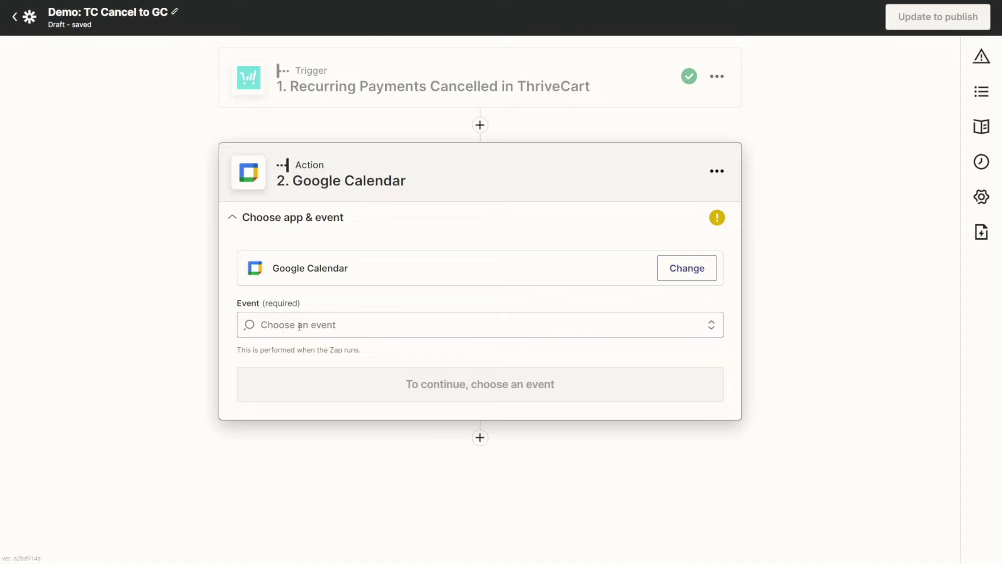
{"action": "left_click", "coordinate": [319, 324]}
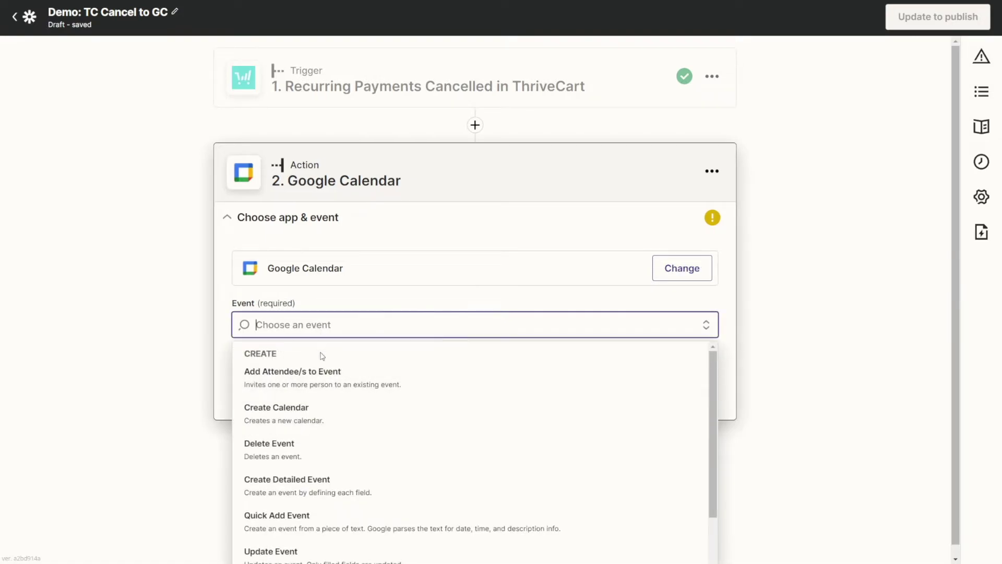
{"action": "scroll", "coordinate": [323, 378], "scroll_direction": "down", "scroll_amount": 2}
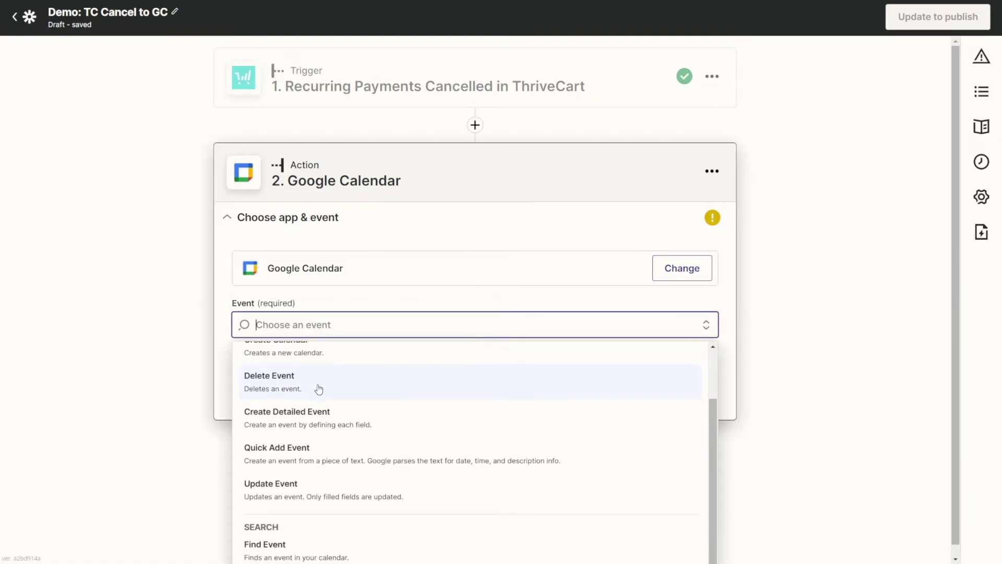
{"action": "left_click", "coordinate": [334, 418]}
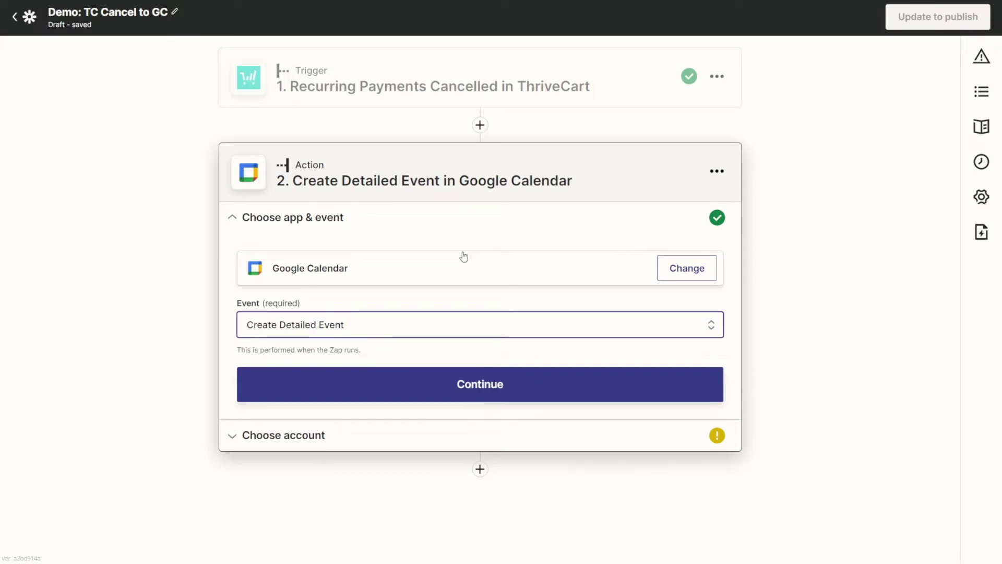
{"action": "left_click", "coordinate": [477, 385]}
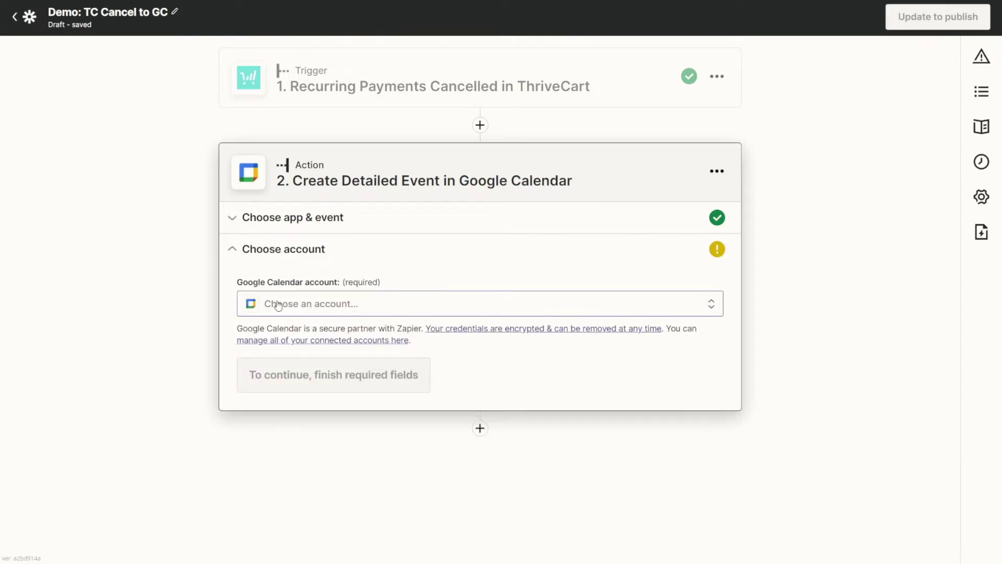
Select the connected Google Calendar account and set the action's calendar to Subscription Cancel Zaps.
{"action": "left_click", "coordinate": [378, 308]}
{"action": "left_click", "coordinate": [259, 406]}
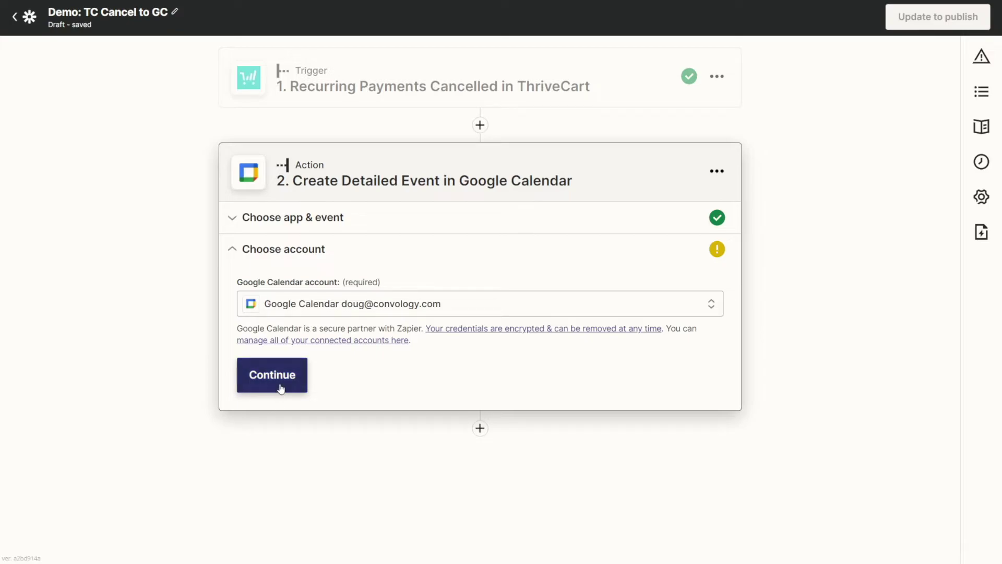
{"action": "left_click", "coordinate": [280, 387]}
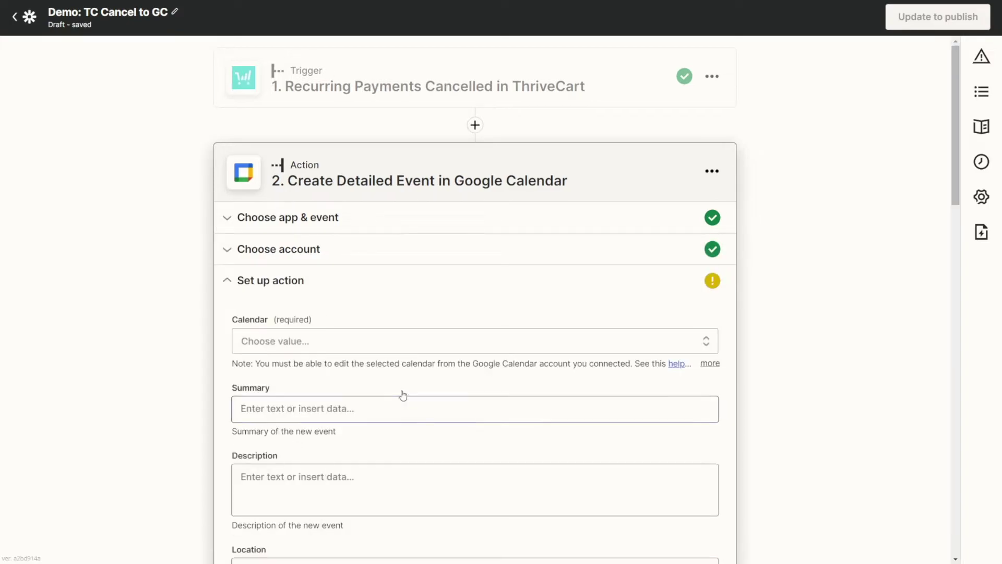
{"action": "scroll", "coordinate": [403, 393], "scroll_direction": "down", "scroll_amount": 3}
{"action": "left_click", "coordinate": [313, 165]}
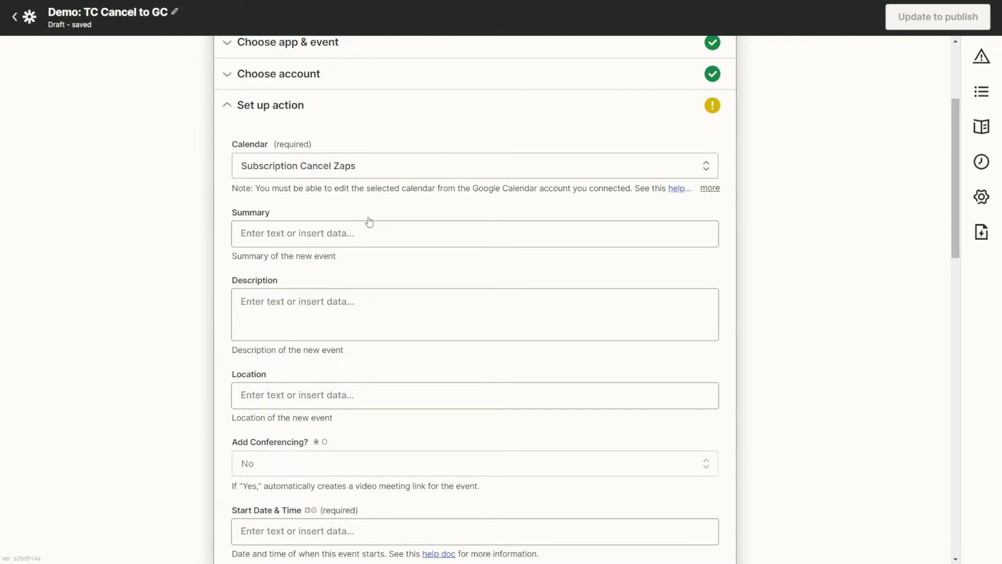
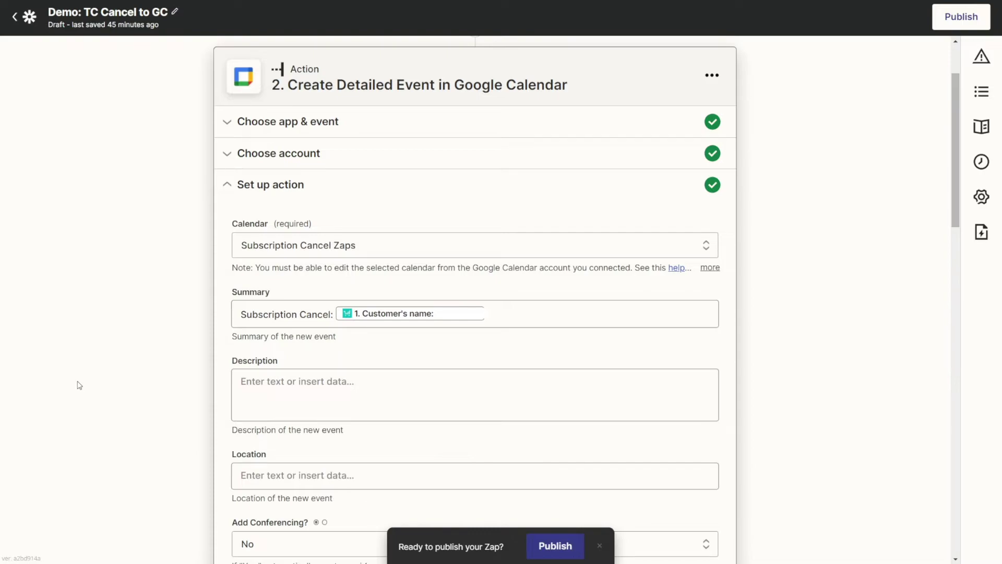
Set the detailed event's Start Date & Time to the ThriveCart trigger's Billing period end date.
{"action": "left_click", "coordinate": [250, 391]}
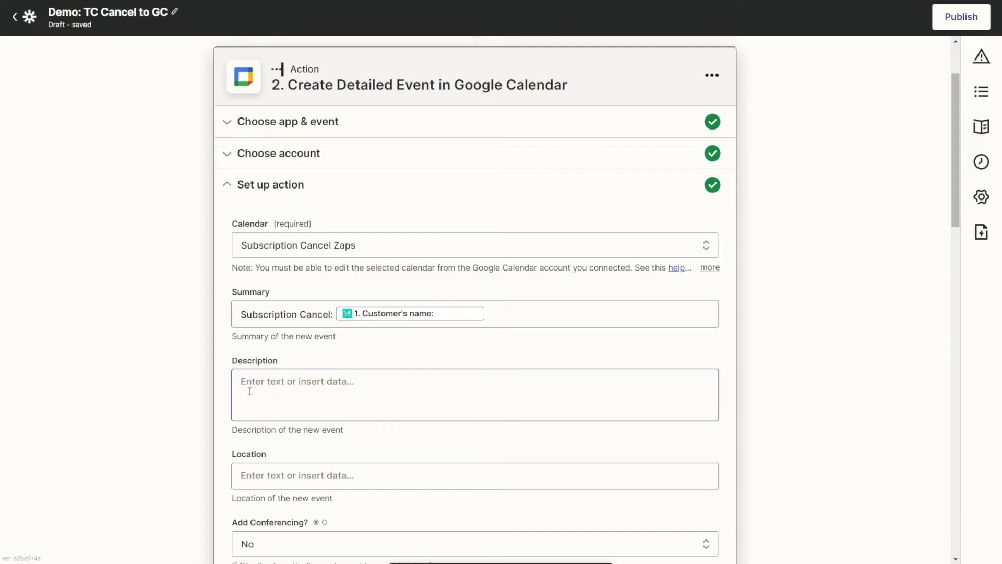
{"action": "key", "text": "ctrl+v"}
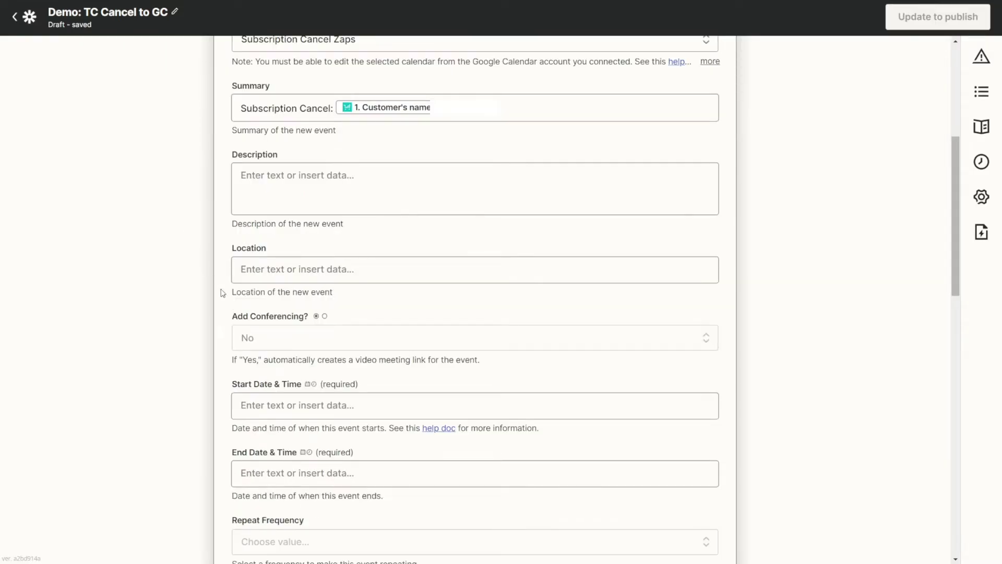
{"action": "left_click", "coordinate": [280, 408]}
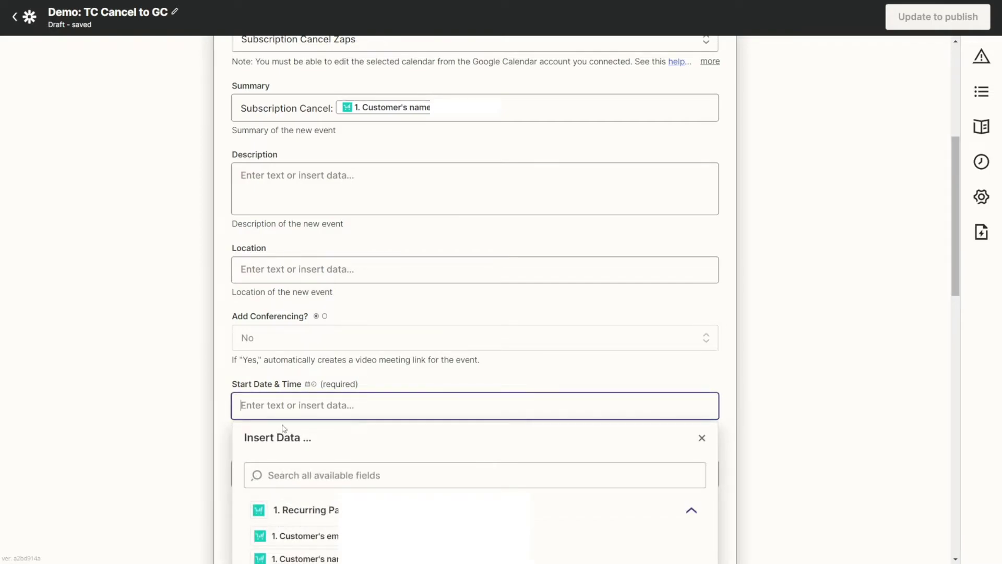
{"action": "left_click", "coordinate": [286, 473]}
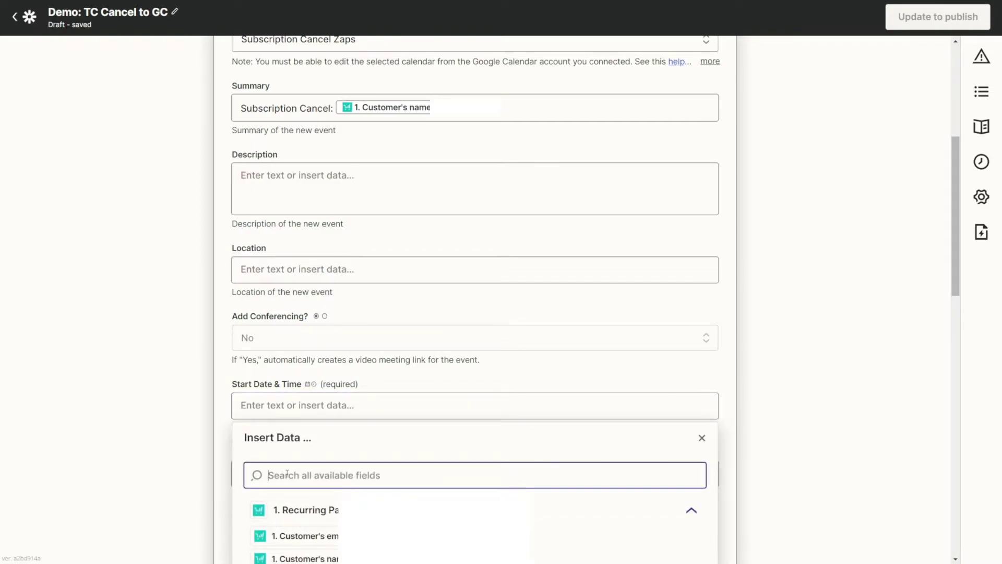
{"action": "type", "text": "billing"}
{"action": "scroll", "coordinate": [291, 347], "scroll_direction": "down", "scroll_amount": 3}
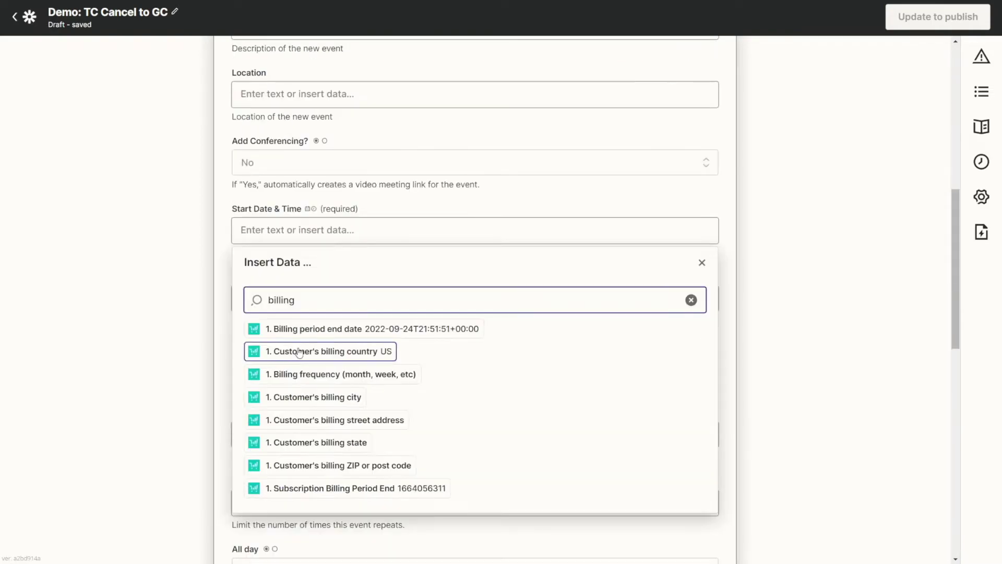
{"action": "left_click", "coordinate": [345, 330]}
{"action": "left_click", "coordinate": [161, 336]}
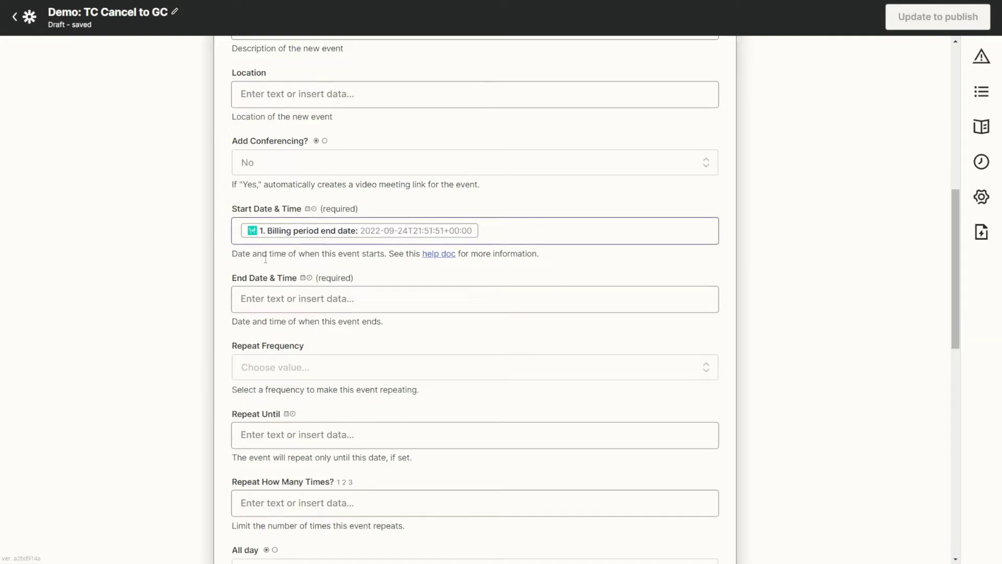
Set the event's End Date & Time to the same Billing period end date and continue past the action setup.
{"action": "left_click", "coordinate": [280, 300]}
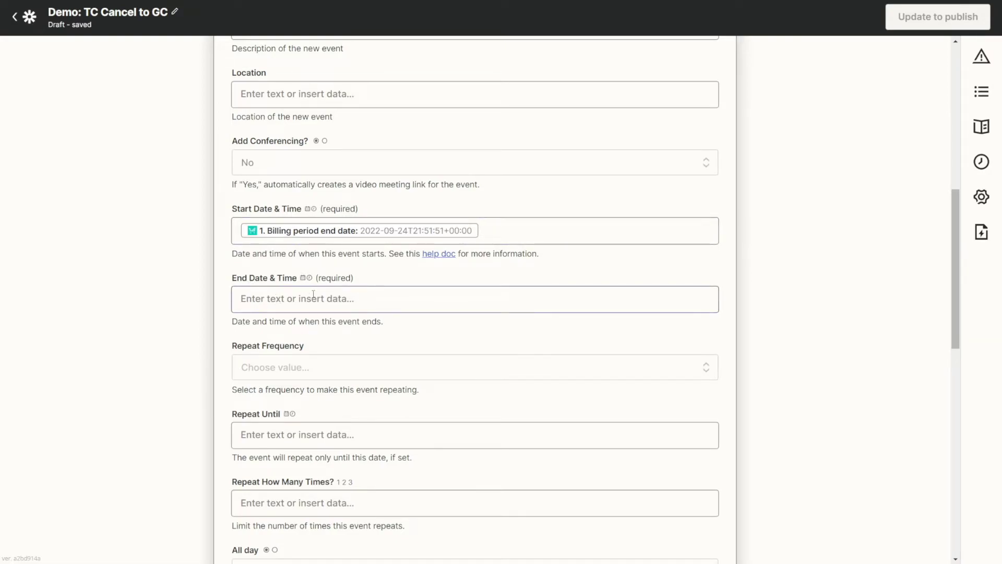
{"action": "key", "text": "ctrl+v"}
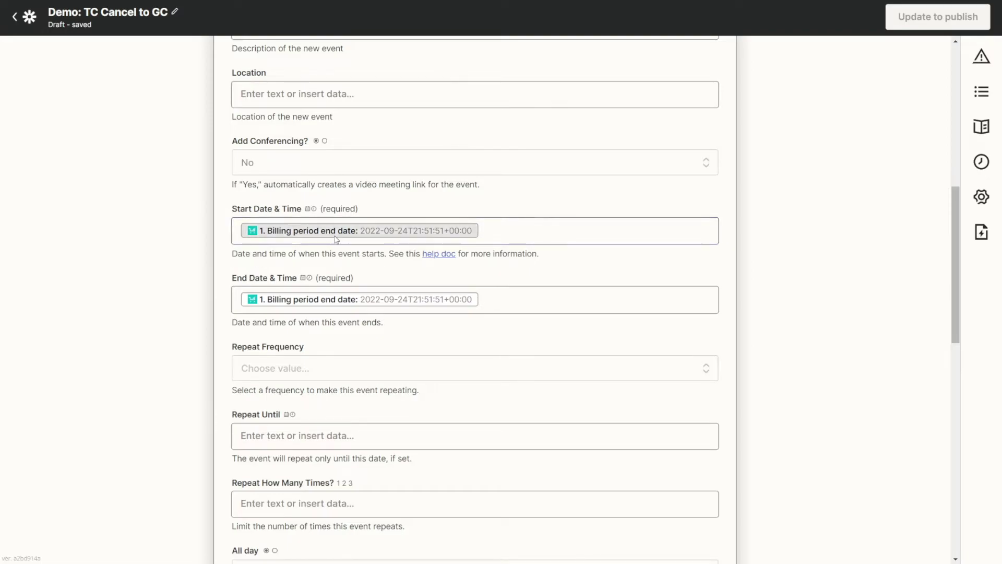
{"action": "scroll", "coordinate": [155, 388], "scroll_direction": "down", "scroll_amount": 9}
{"action": "scroll", "coordinate": [155, 388], "scroll_direction": "down", "scroll_amount": 3}
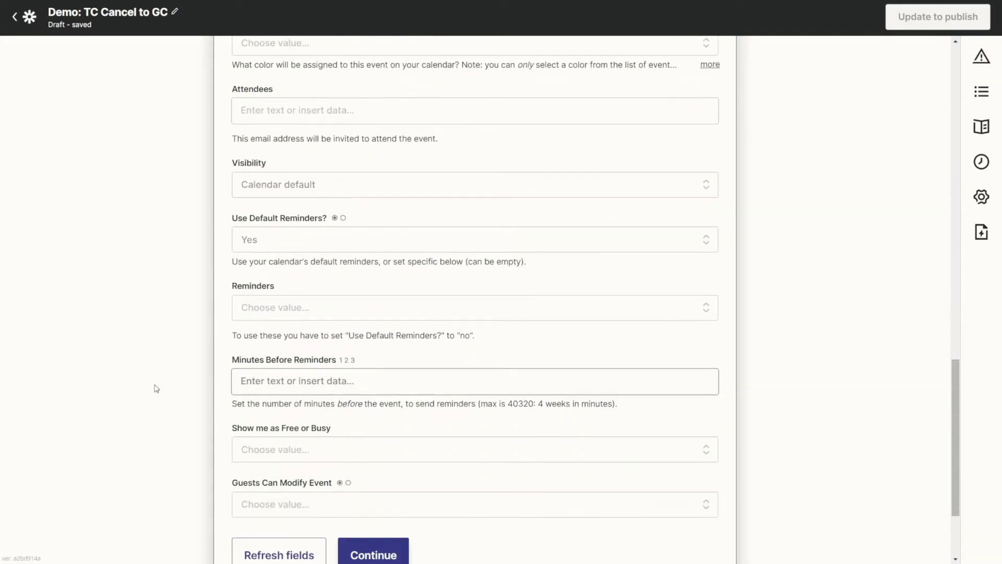
{"action": "left_click", "coordinate": [400, 500]}
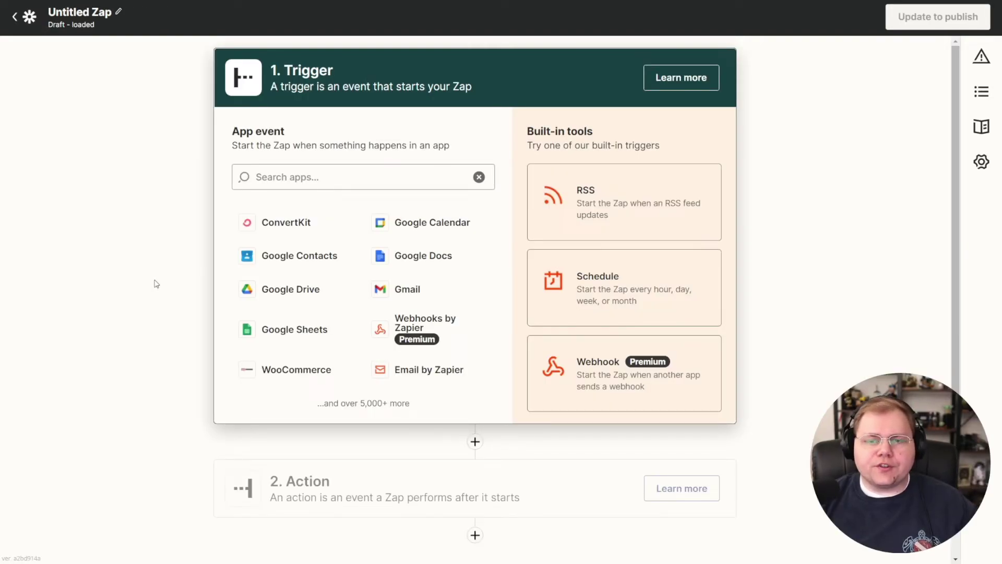
In the new untitled Zap, set the trigger to Google Calendar with the Event Start event.
{"action": "left_click", "coordinate": [429, 224]}
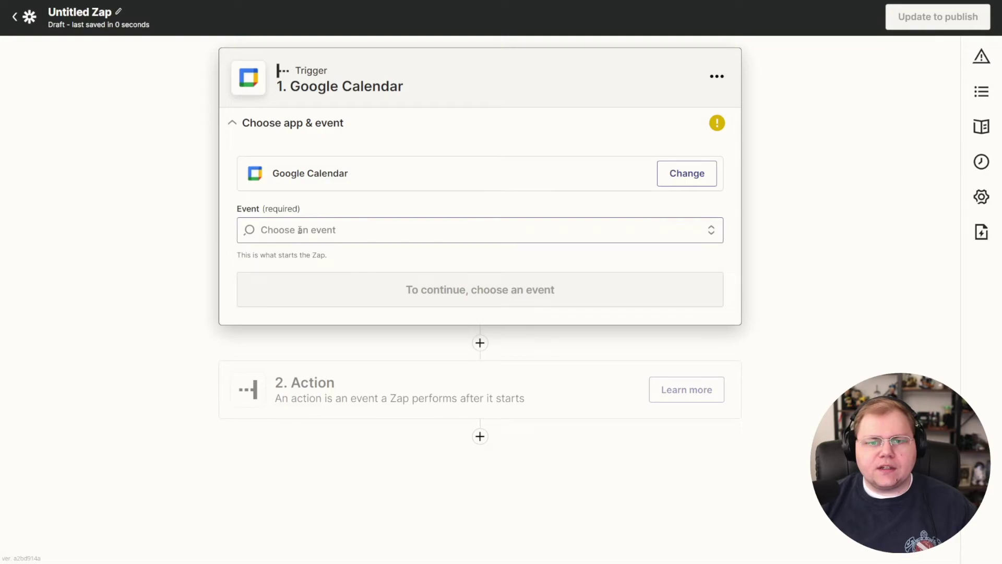
{"action": "left_click", "coordinate": [300, 230]}
{"action": "left_click", "coordinate": [275, 374]}
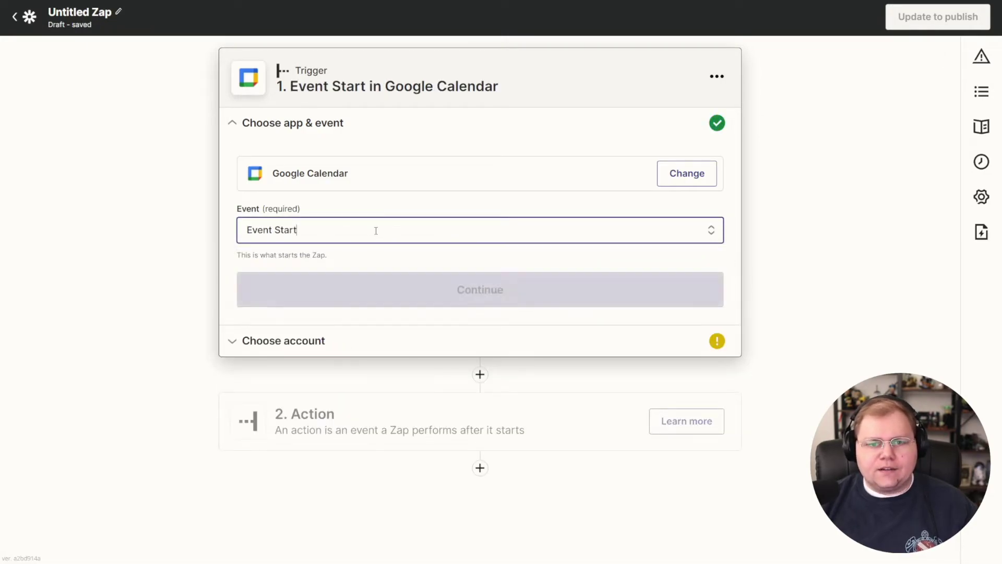
{"action": "left_click", "coordinate": [488, 293]}
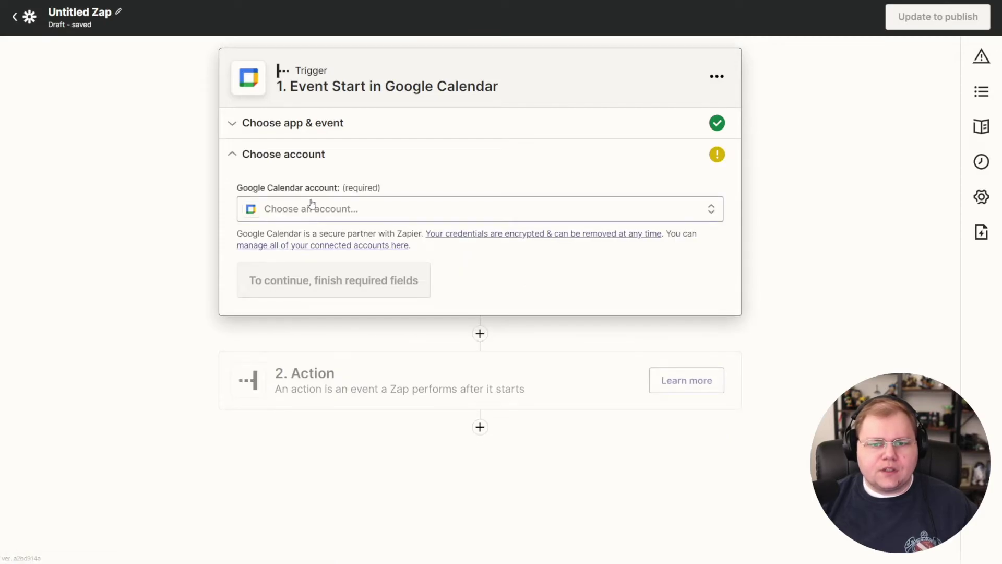
Select the connected Google Calendar account for the trigger and set its calendar to Subscription Cancel Zaps.
{"action": "left_click", "coordinate": [314, 214]}
{"action": "left_click", "coordinate": [358, 306]}
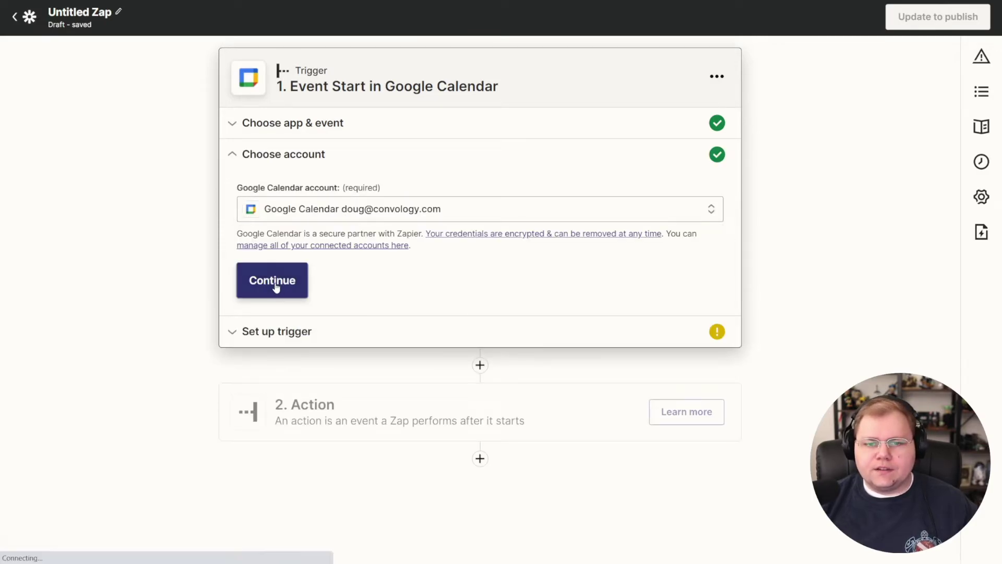
{"action": "left_click", "coordinate": [278, 282]}
{"action": "left_click", "coordinate": [325, 249]}
{"action": "left_click", "coordinate": [314, 276]}
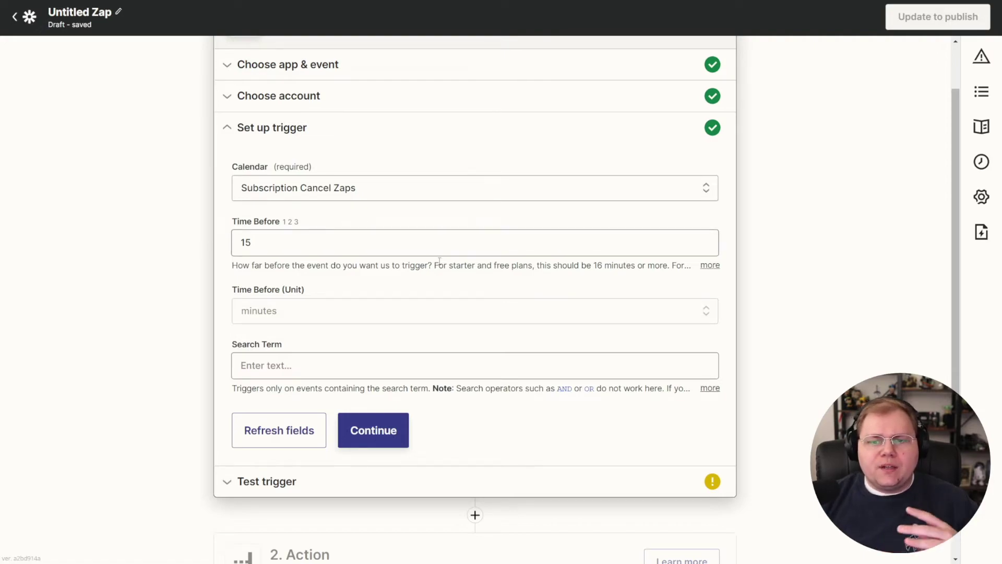
Set the trigger's Time Before value to 30 minutes, satisfying the 16-minute minimum for starter and free plans.
{"action": "left_click_drag", "start_coordinate": [435, 265], "coordinate": [645, 268]}
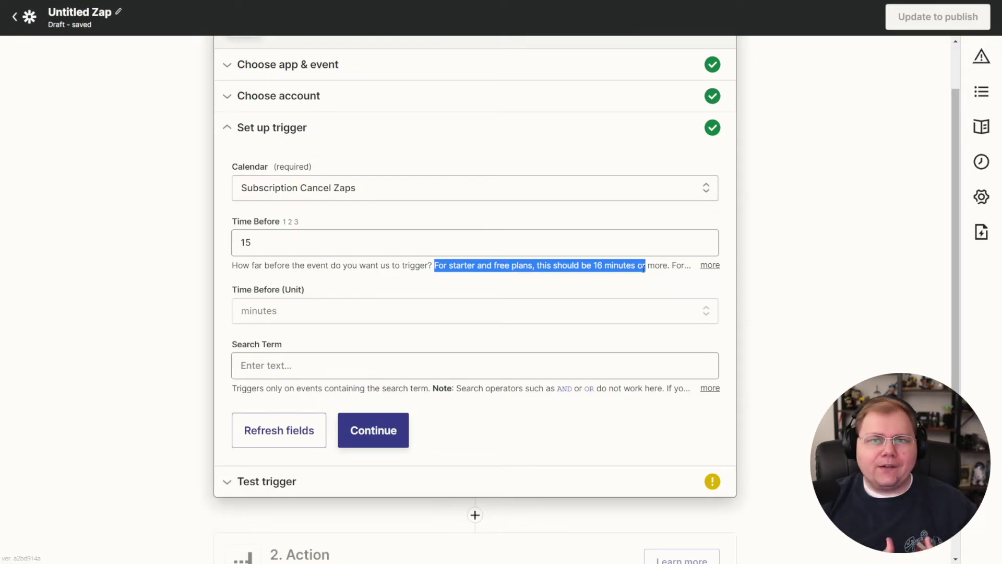
{"action": "double_click", "coordinate": [264, 250]}
{"action": "type", "text": "30"}
{"action": "left_click", "coordinate": [227, 284]}
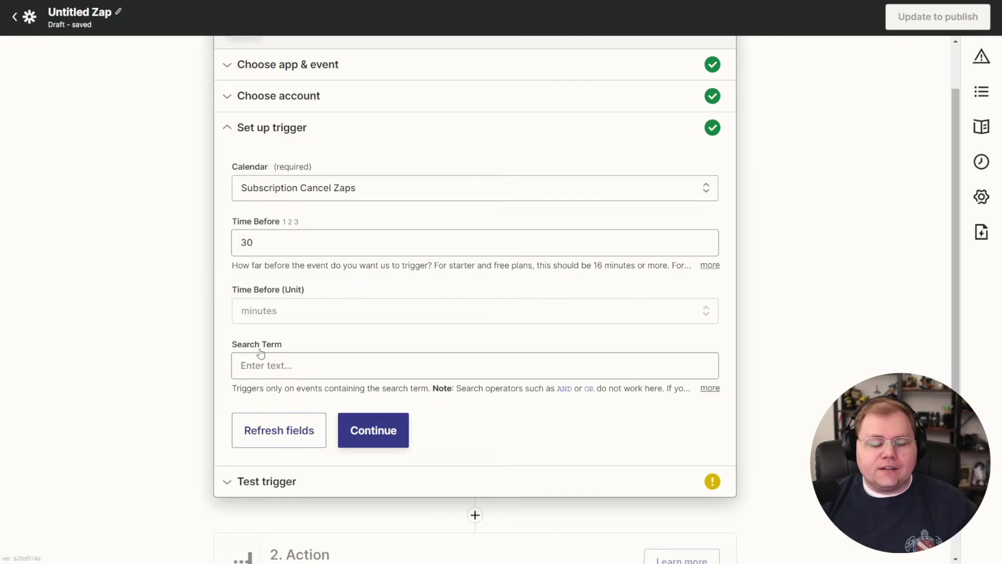
Limit the trigger to events containing the search term "Subscription Cancel" and test the trigger.
{"action": "left_click", "coordinate": [235, 355]}
{"action": "type", "text": "Subs"}
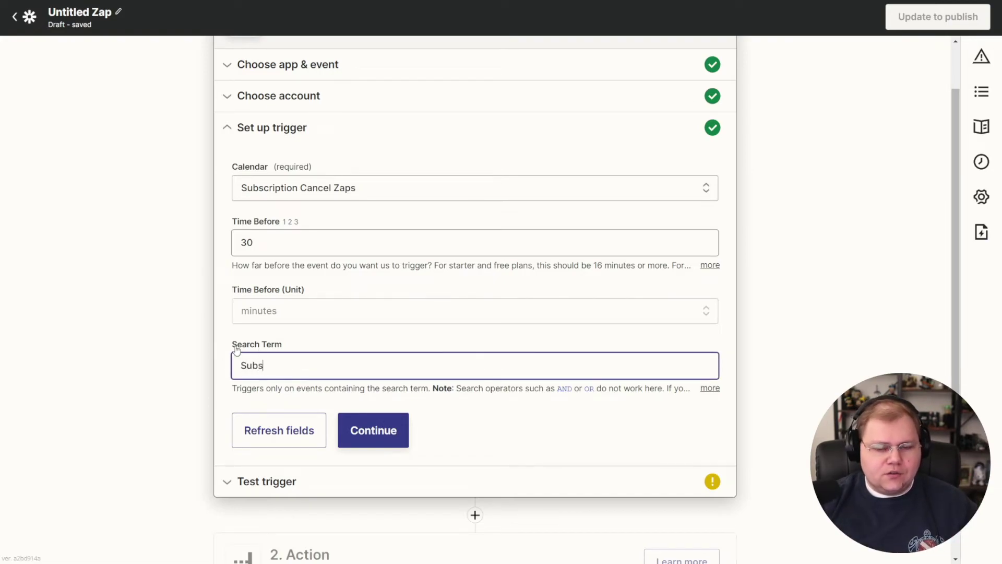
{"action": "type", "text": "cription Cancel"}
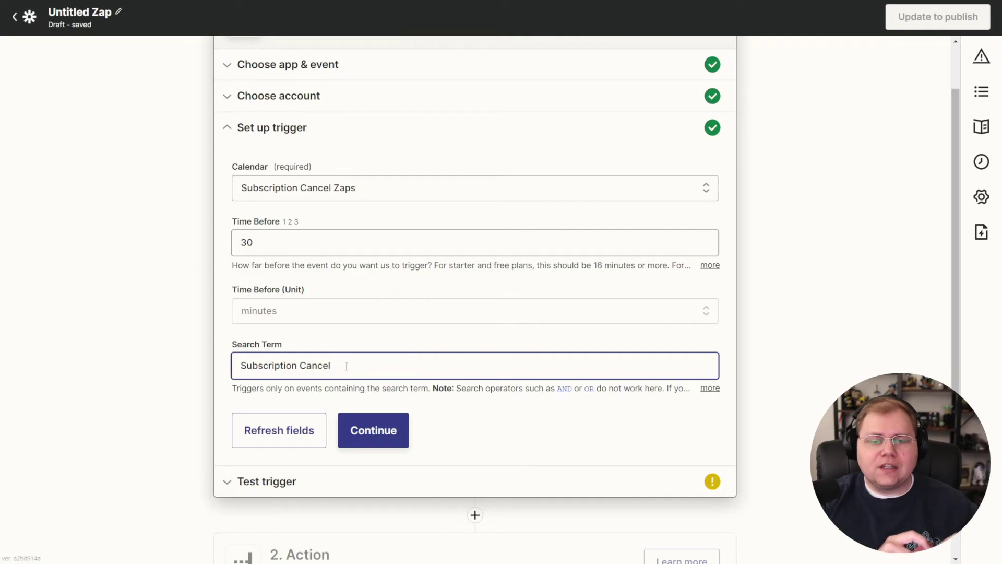
{"action": "left_click", "coordinate": [374, 431]}
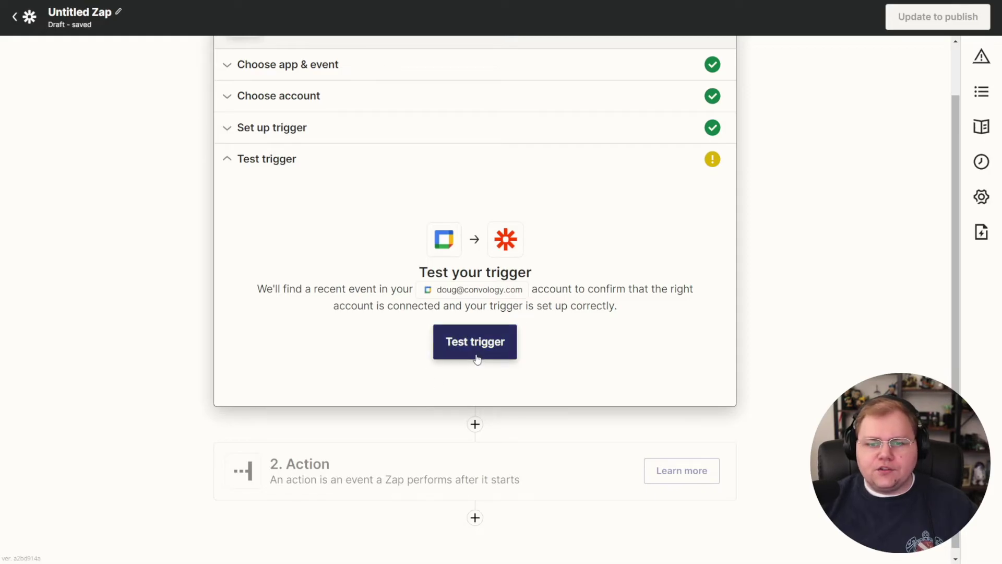
{"action": "left_click", "coordinate": [480, 344]}
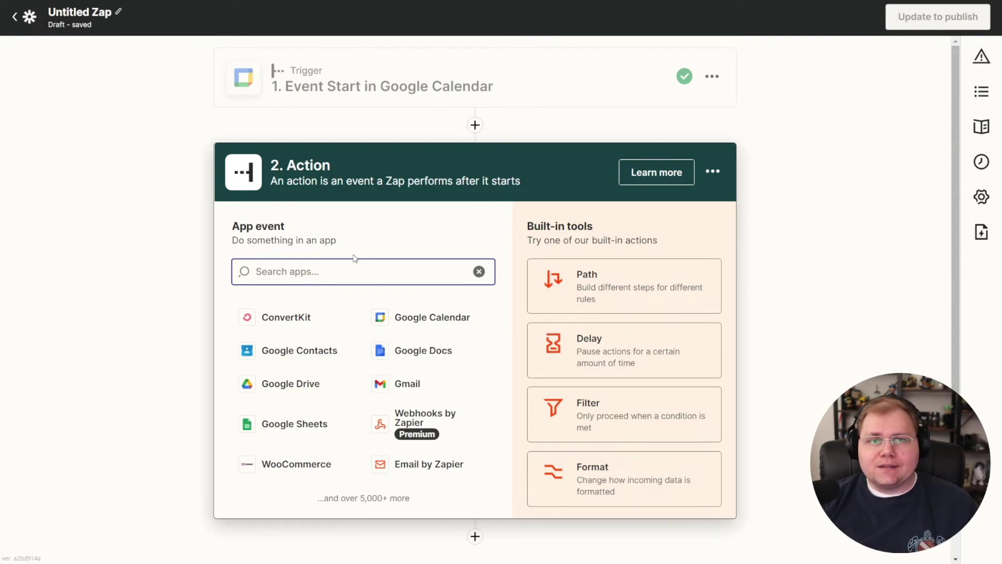
Set the Zap's step 2 action to Webhooks by Zapier with the POST event.
{"action": "left_click", "coordinate": [413, 426]}
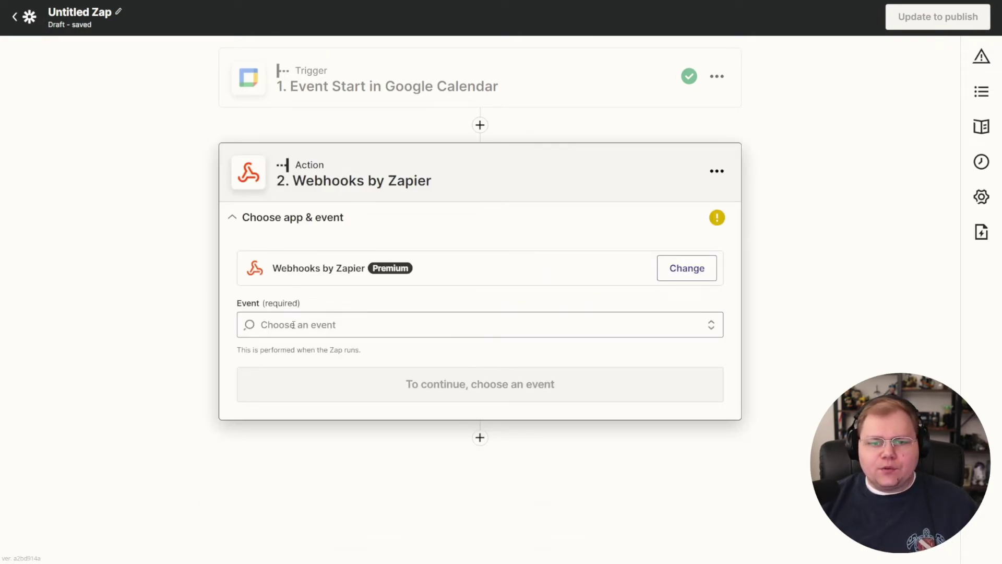
{"action": "left_click", "coordinate": [313, 327]}
{"action": "left_click", "coordinate": [277, 446]}
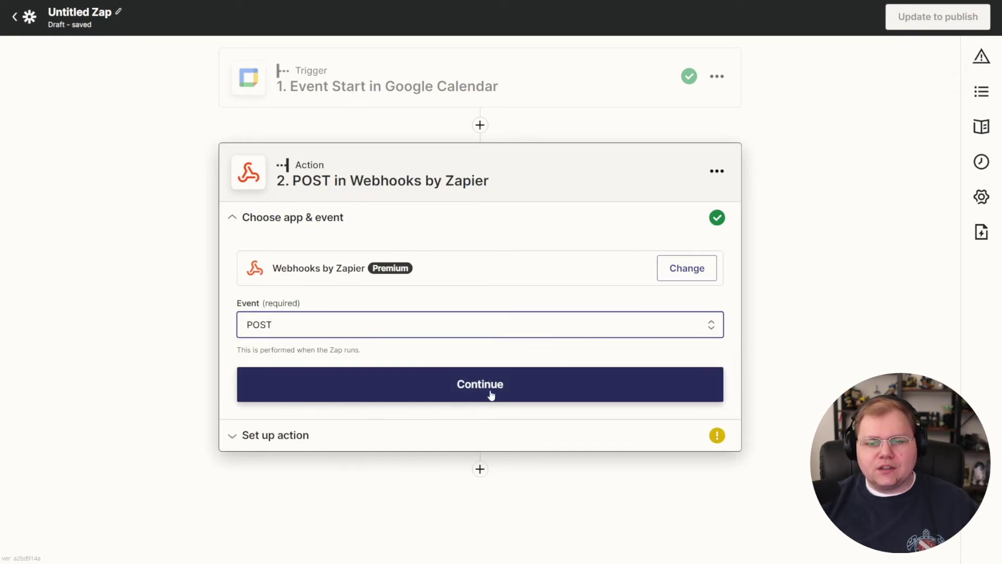
{"action": "left_click", "coordinate": [490, 394]}
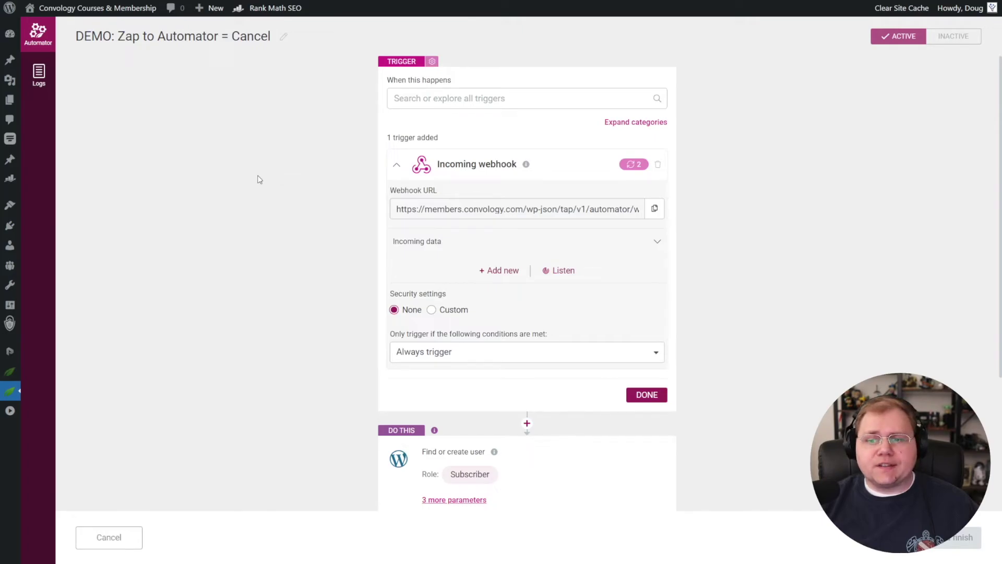
Copy the incoming webhook URL from the "DEMO: Zap to Automator = Cancel" automation into the POST action's URL in Zapier.
{"action": "left_click", "coordinate": [657, 211]}
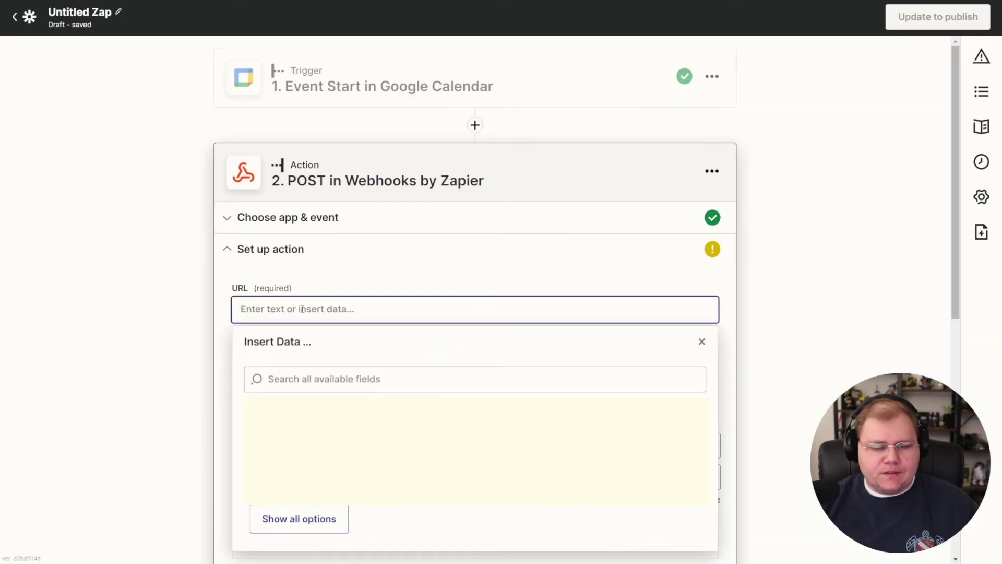
{"action": "key", "text": "ctrl+v"}
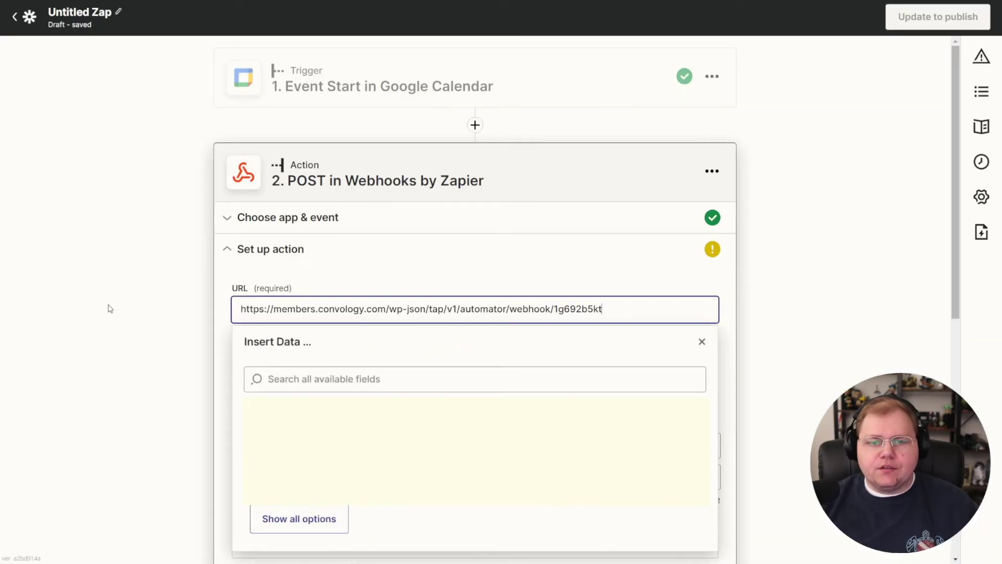
{"action": "left_click", "coordinate": [120, 321]}
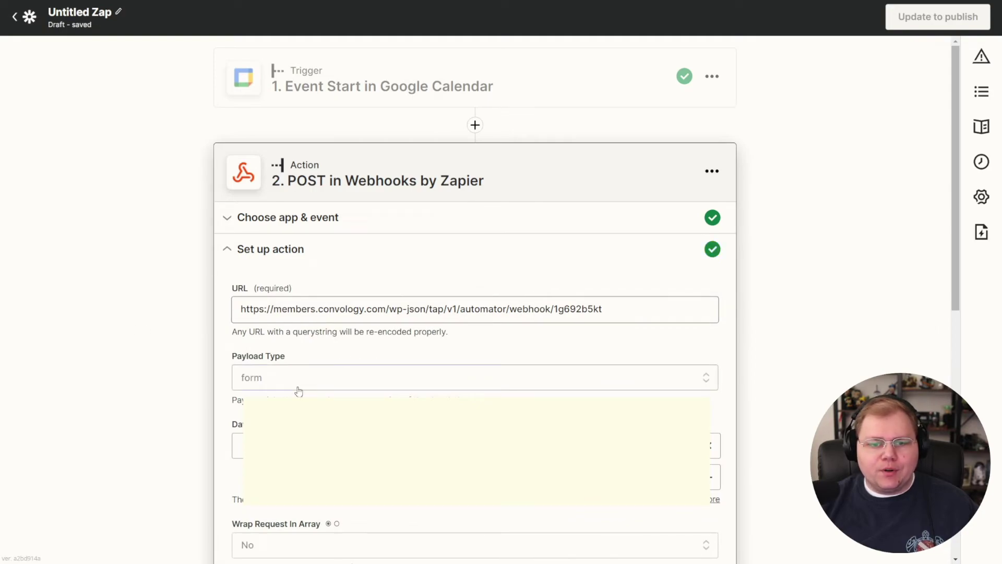
Add an "email" key to the POST data, map it to the calendar event's Description, and continue past the setup.
{"action": "scroll", "coordinate": [268, 374], "scroll_direction": "down", "scroll_amount": 1}
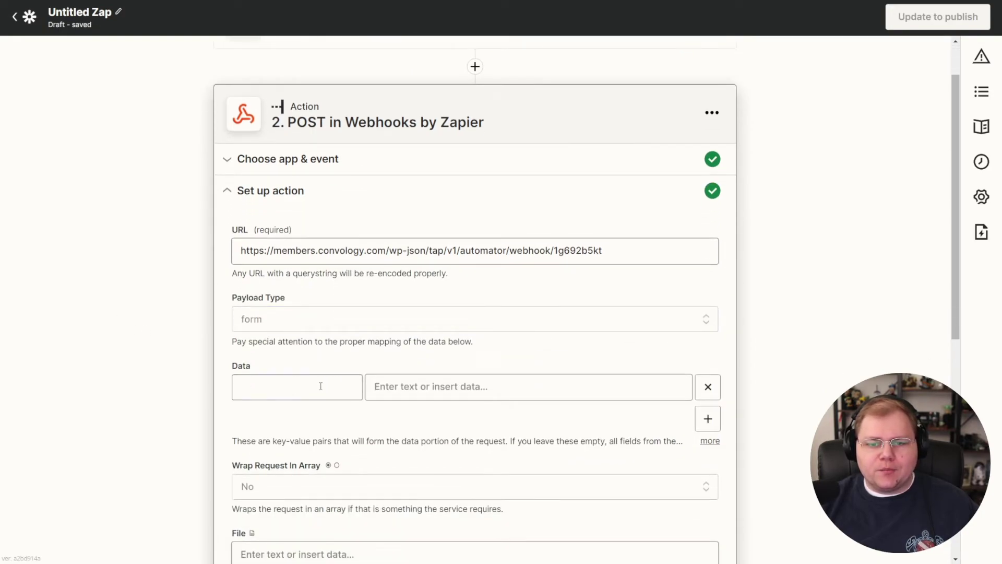
{"action": "left_click", "coordinate": [267, 385]}
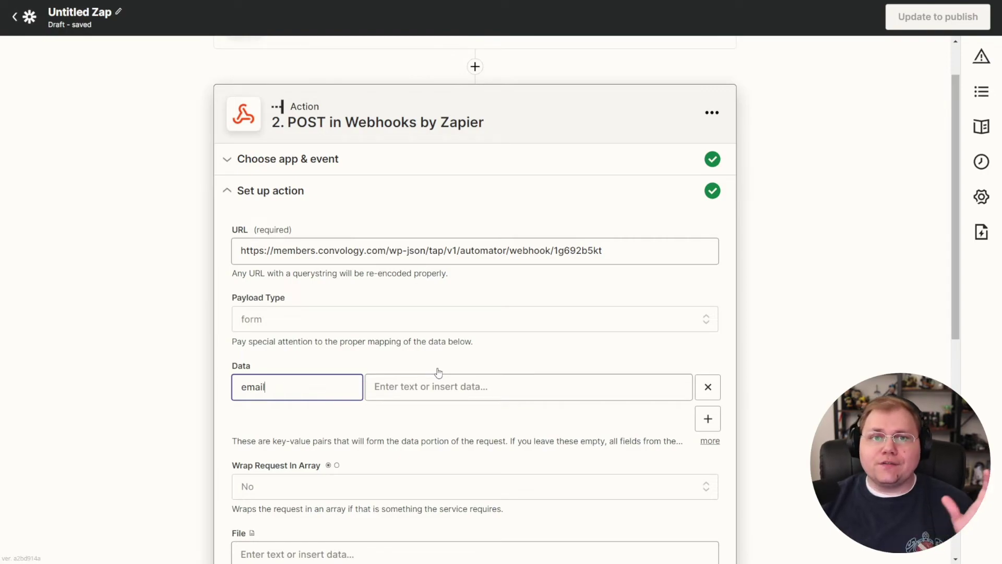
{"action": "left_click", "coordinate": [447, 386]}
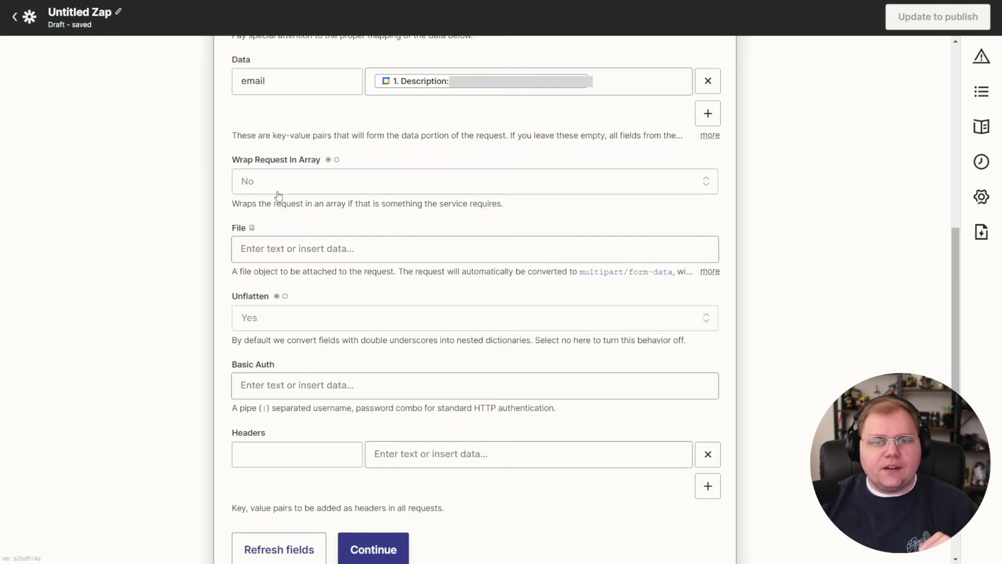
{"action": "left_click", "coordinate": [392, 554]}
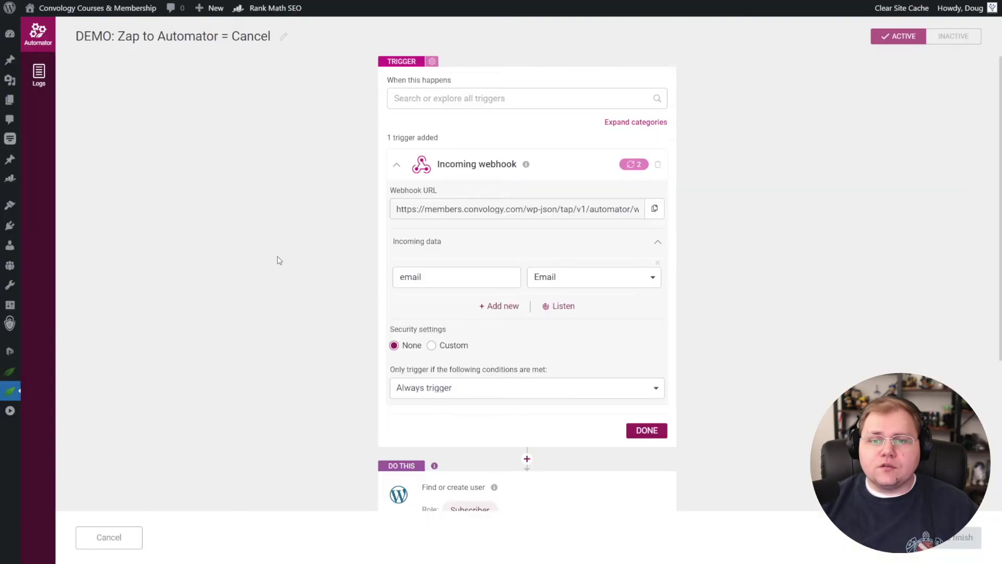
Examine the incoming webhook trigger's URL, its "email" data key and the Dynamic Mapping options for that key, and close the trigger settings.
{"action": "left_click", "coordinate": [657, 216]}
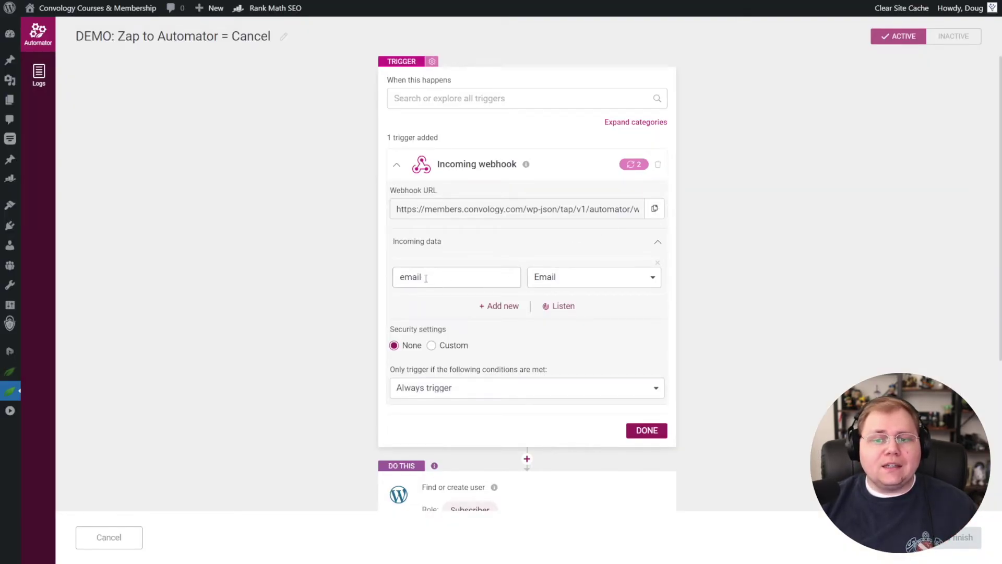
{"action": "left_click_drag", "start_coordinate": [424, 278], "coordinate": [392, 280]}
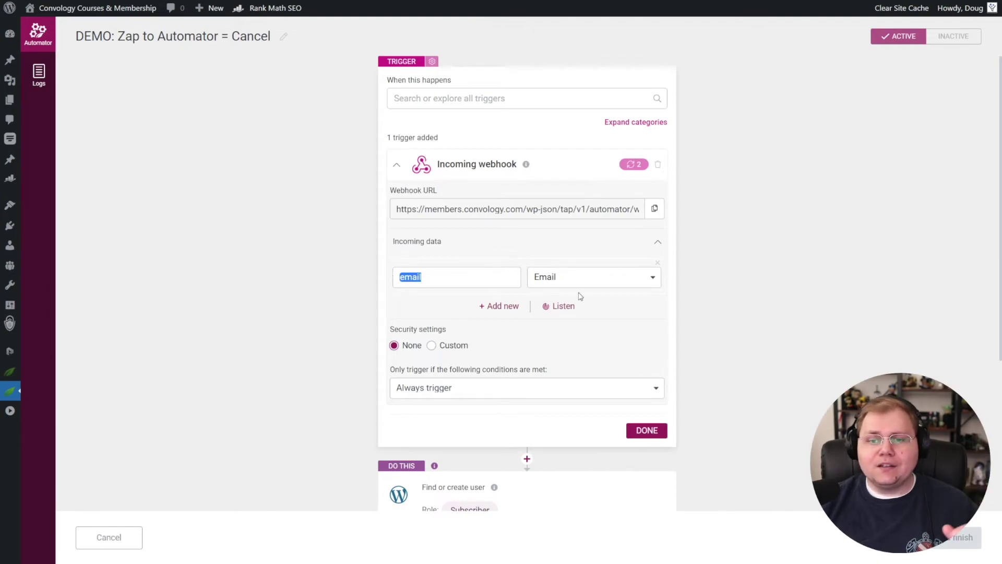
{"action": "left_click", "coordinate": [633, 293]}
{"action": "left_click", "coordinate": [642, 281]}
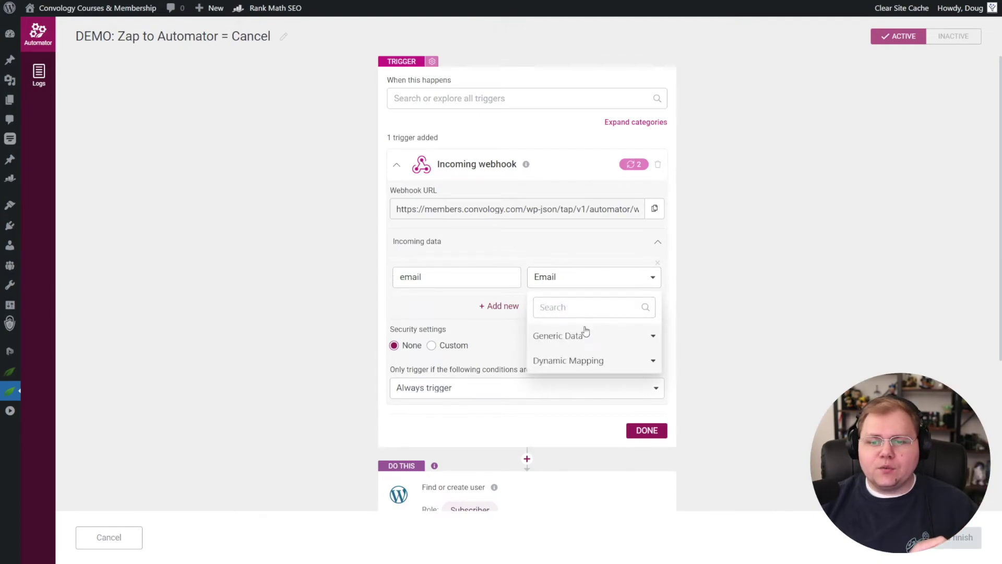
{"action": "left_click", "coordinate": [581, 363]}
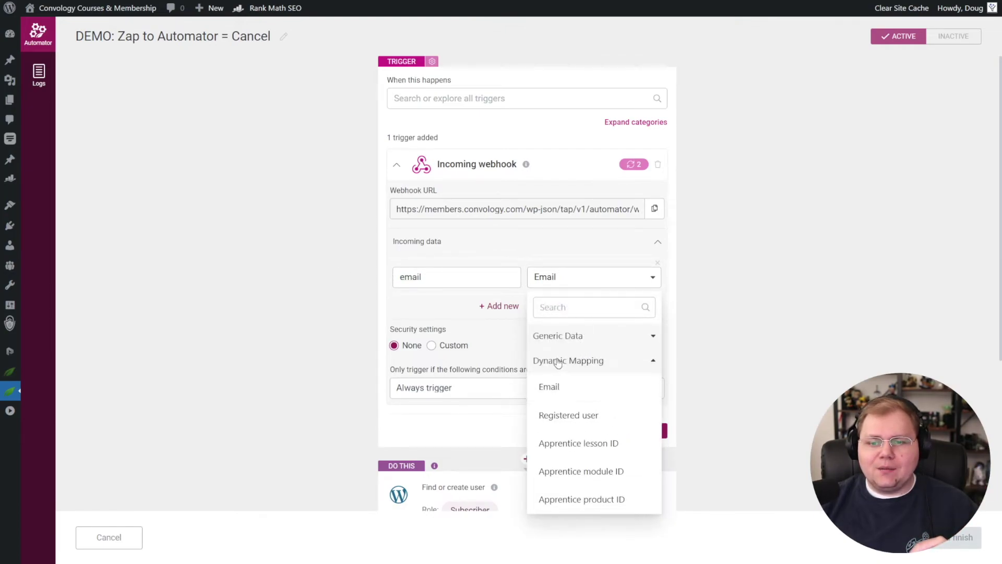
{"action": "left_click", "coordinate": [741, 307]}
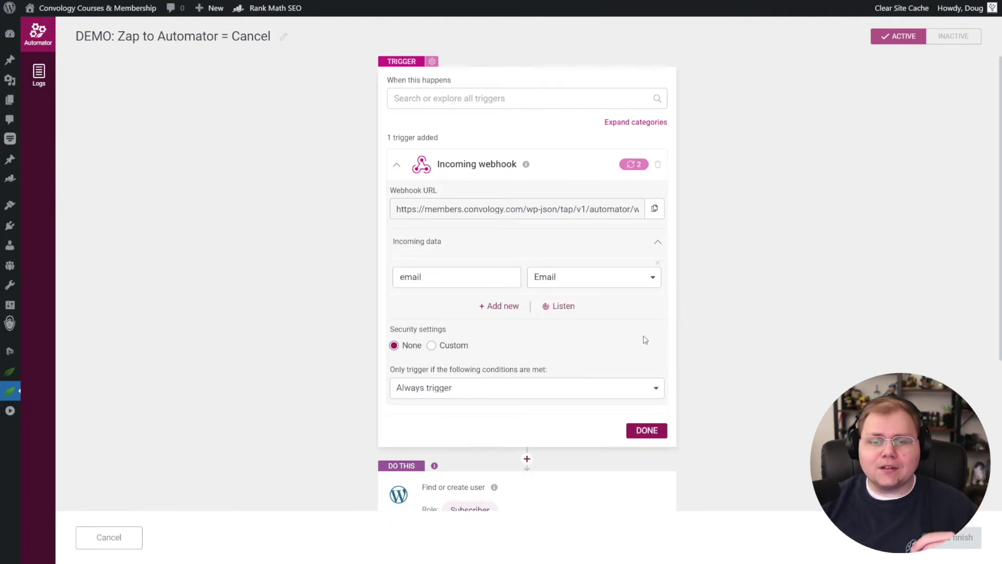
{"action": "scroll", "coordinate": [626, 360], "scroll_direction": "down", "scroll_amount": 5}
{"action": "left_click", "coordinate": [638, 206]}
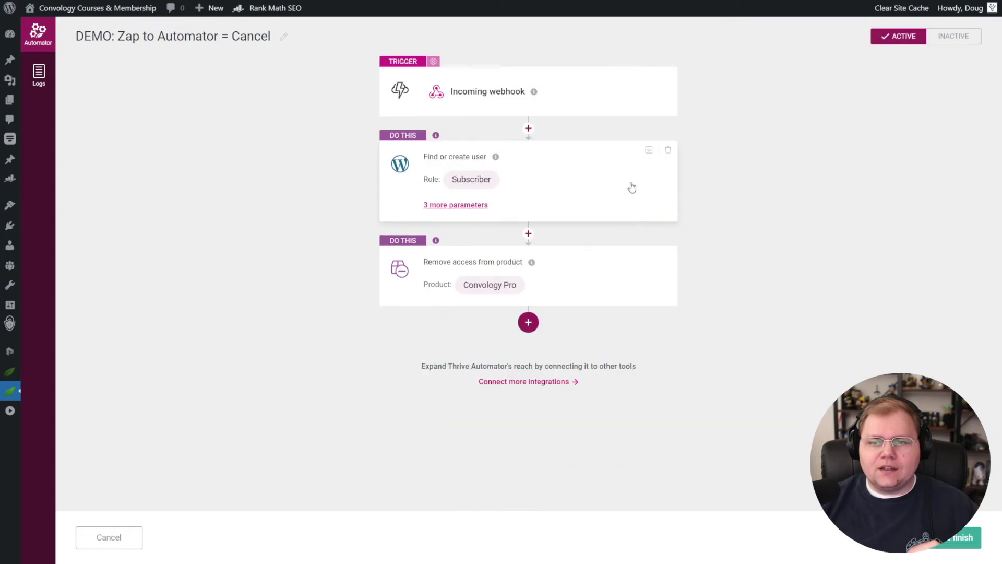
Review the settings of the "Find or create user" and "Remove access from product" actions, closing each one.
{"action": "left_click", "coordinate": [545, 172]}
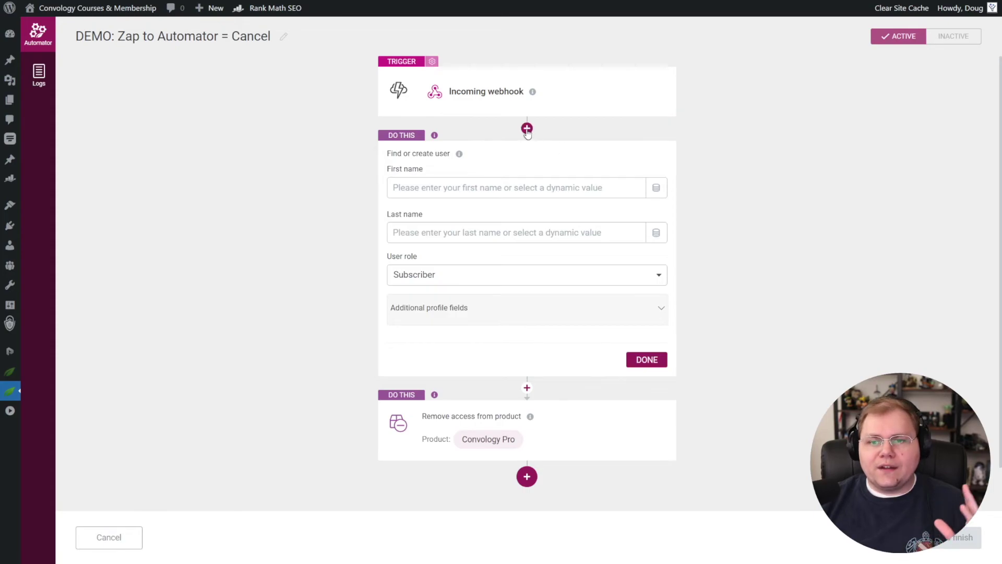
{"action": "left_click", "coordinate": [649, 363]}
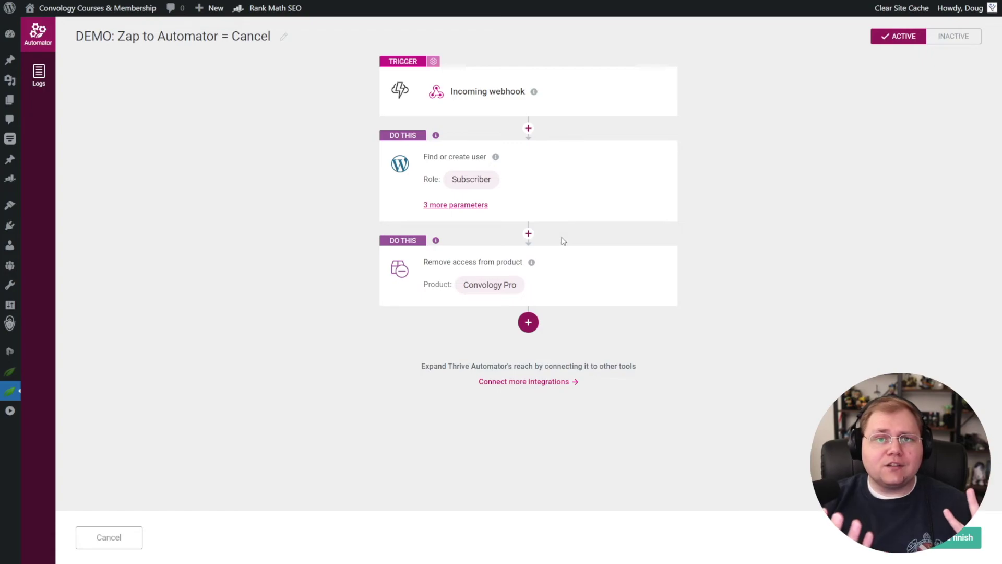
{"action": "left_click", "coordinate": [591, 274]}
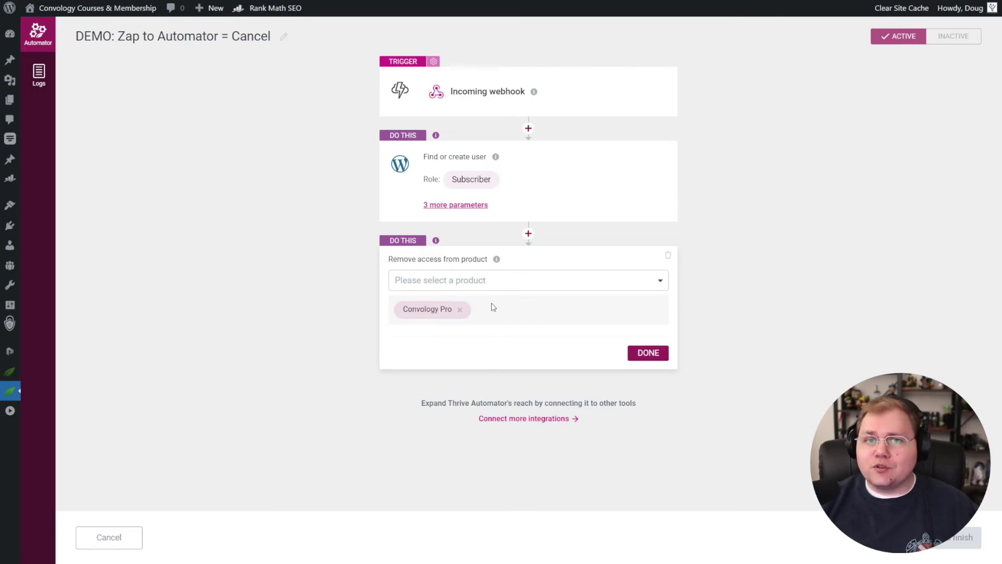
{"action": "left_click", "coordinate": [667, 358]}
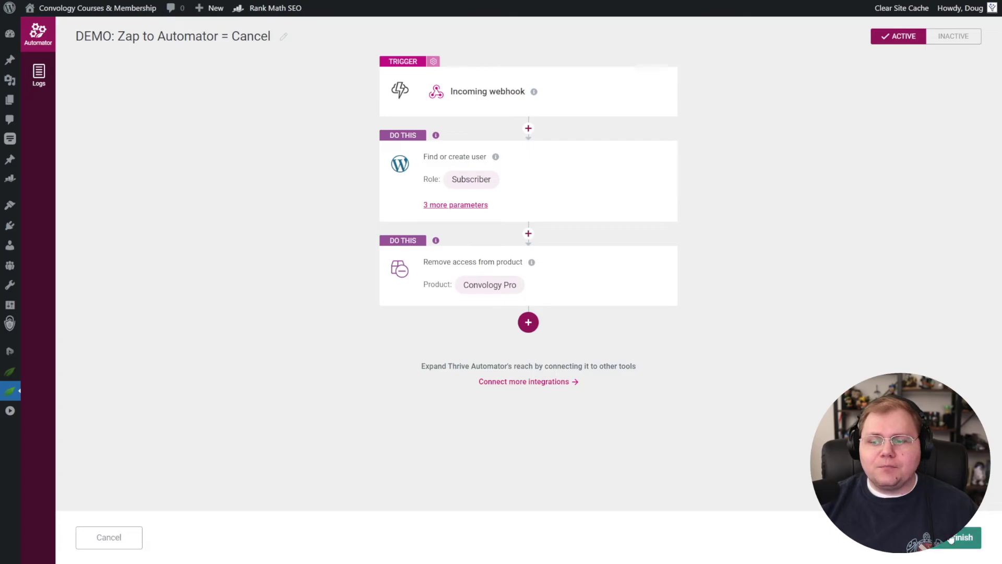